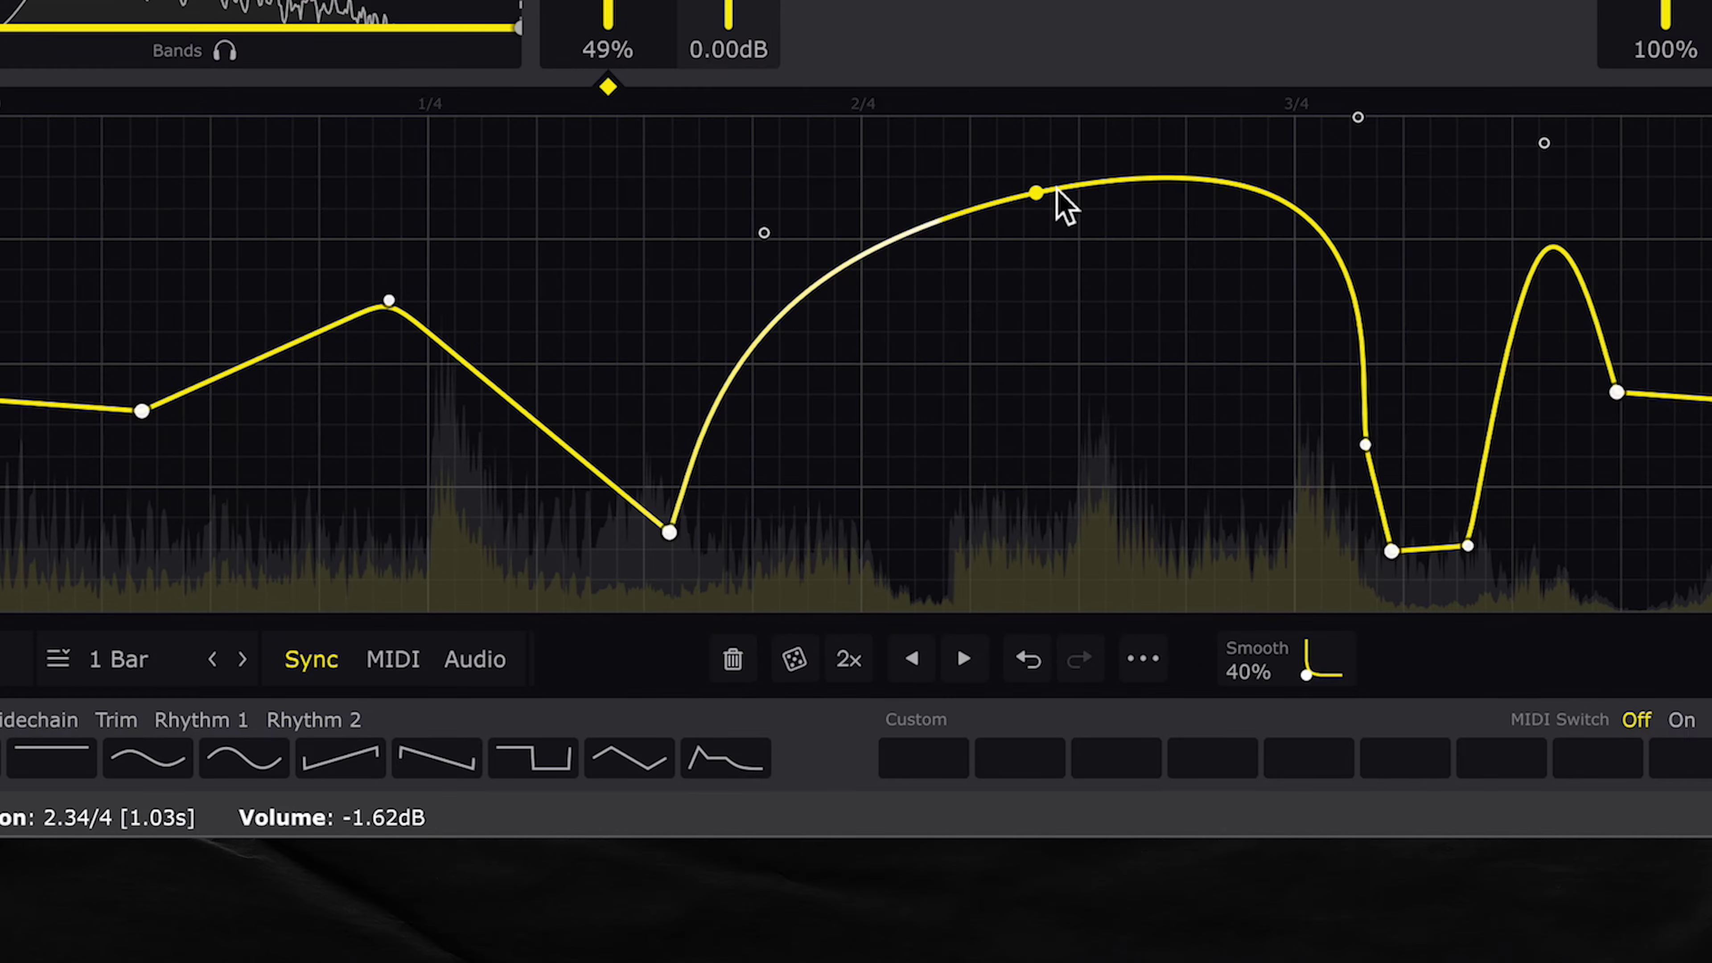
Step: Bend the yellow curve's arch into a trough and add a dip, then set Audio trigger with 124% envelope amount
drag(1062, 202, 1119, 589)
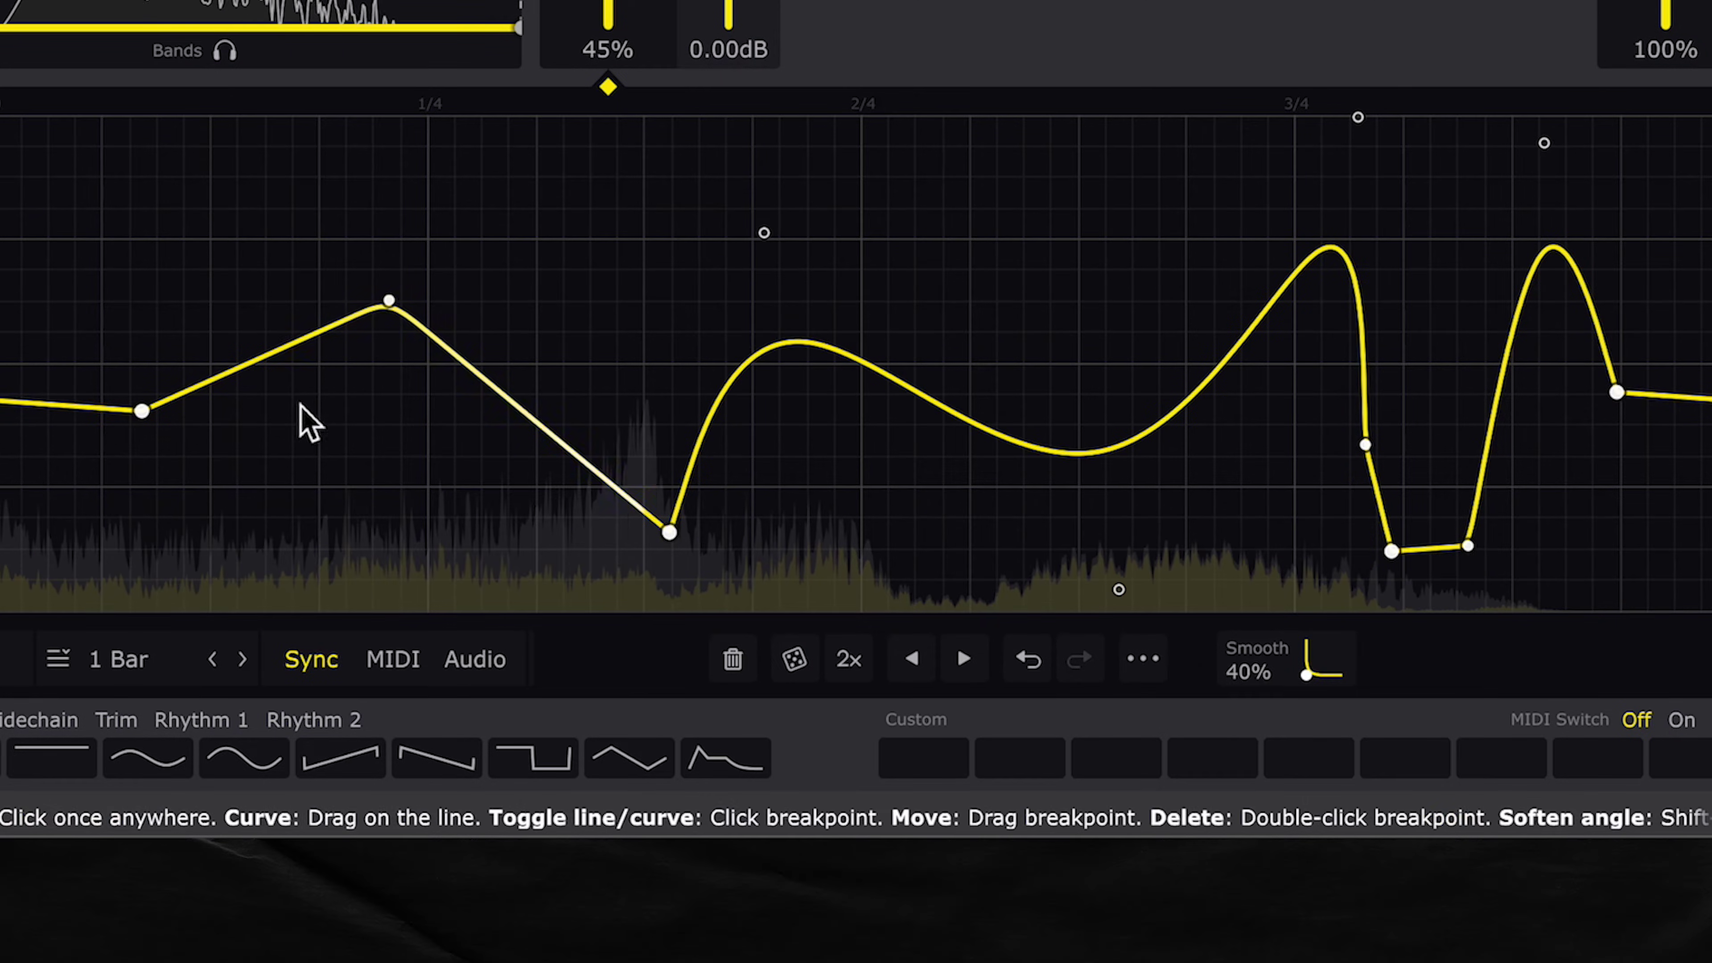
drag(279, 432, 270, 492)
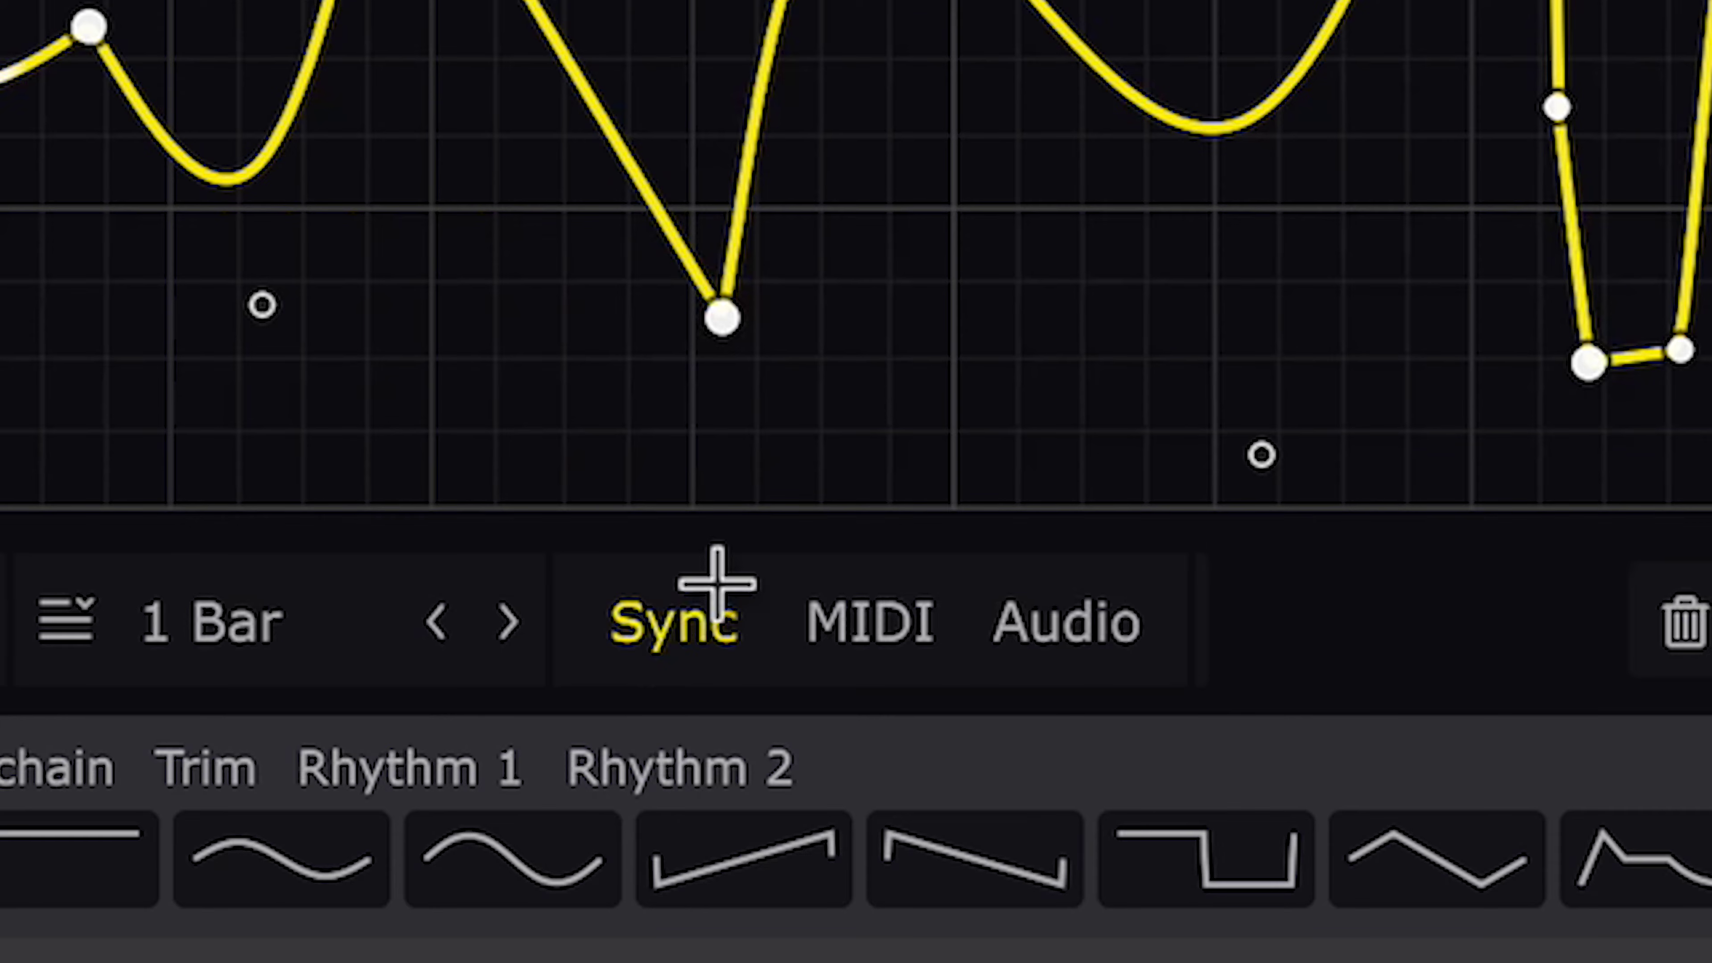
click(917, 644)
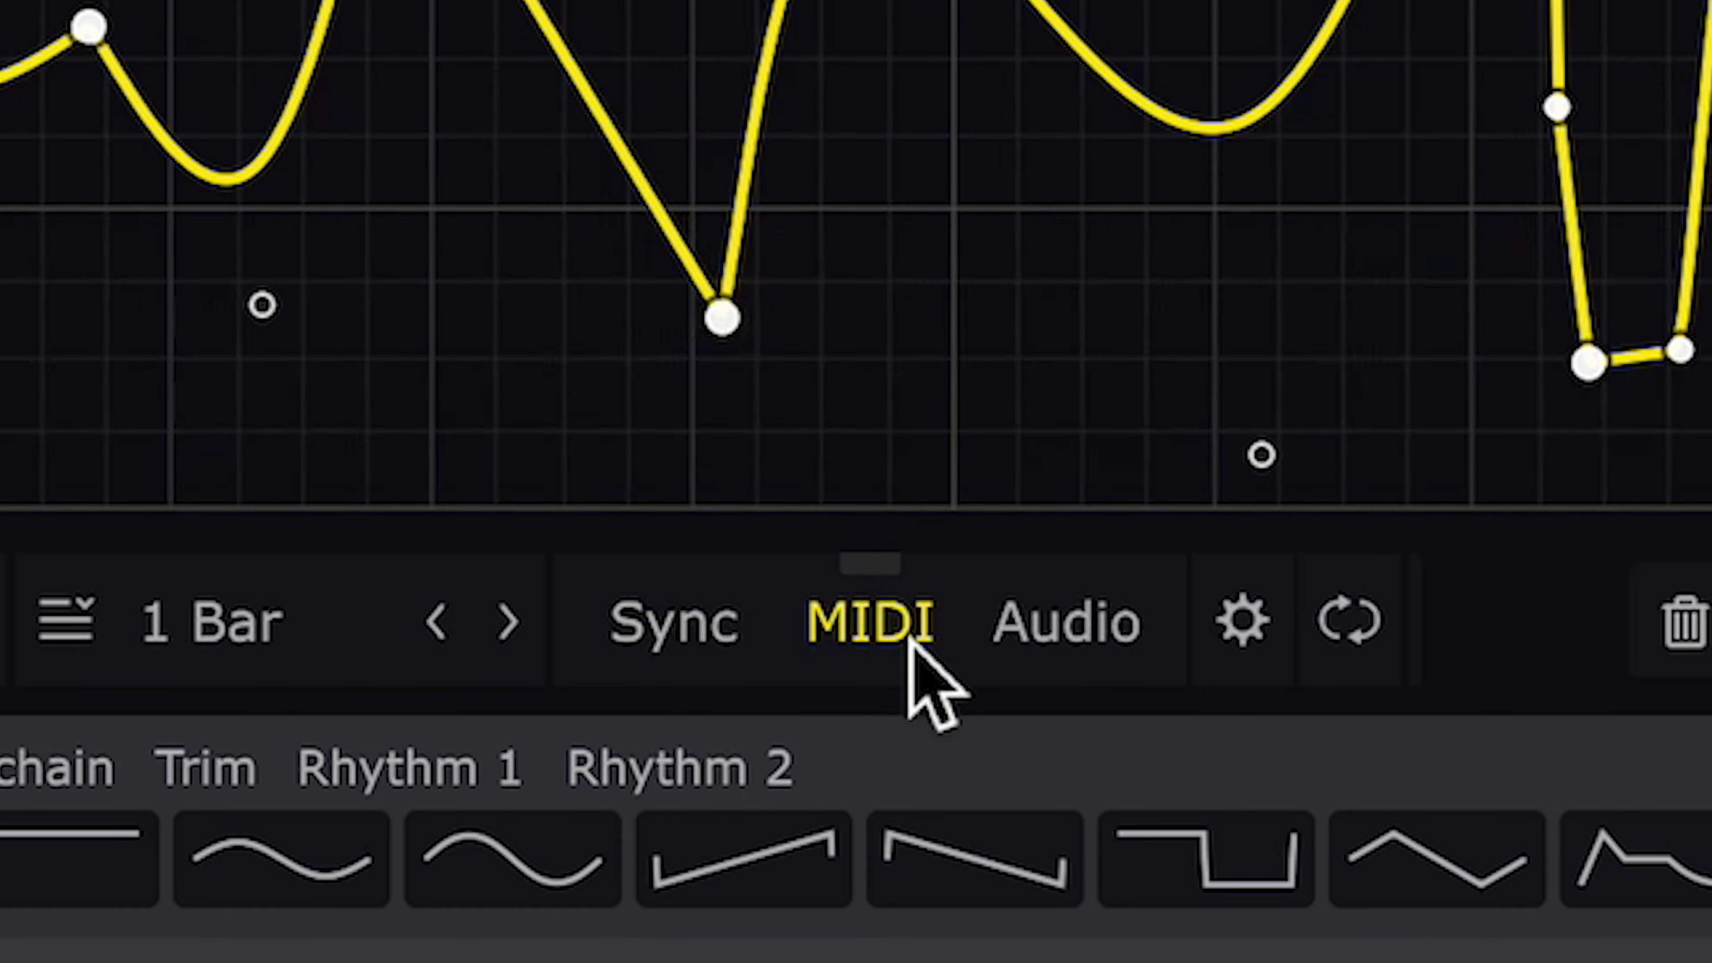
click(1075, 631)
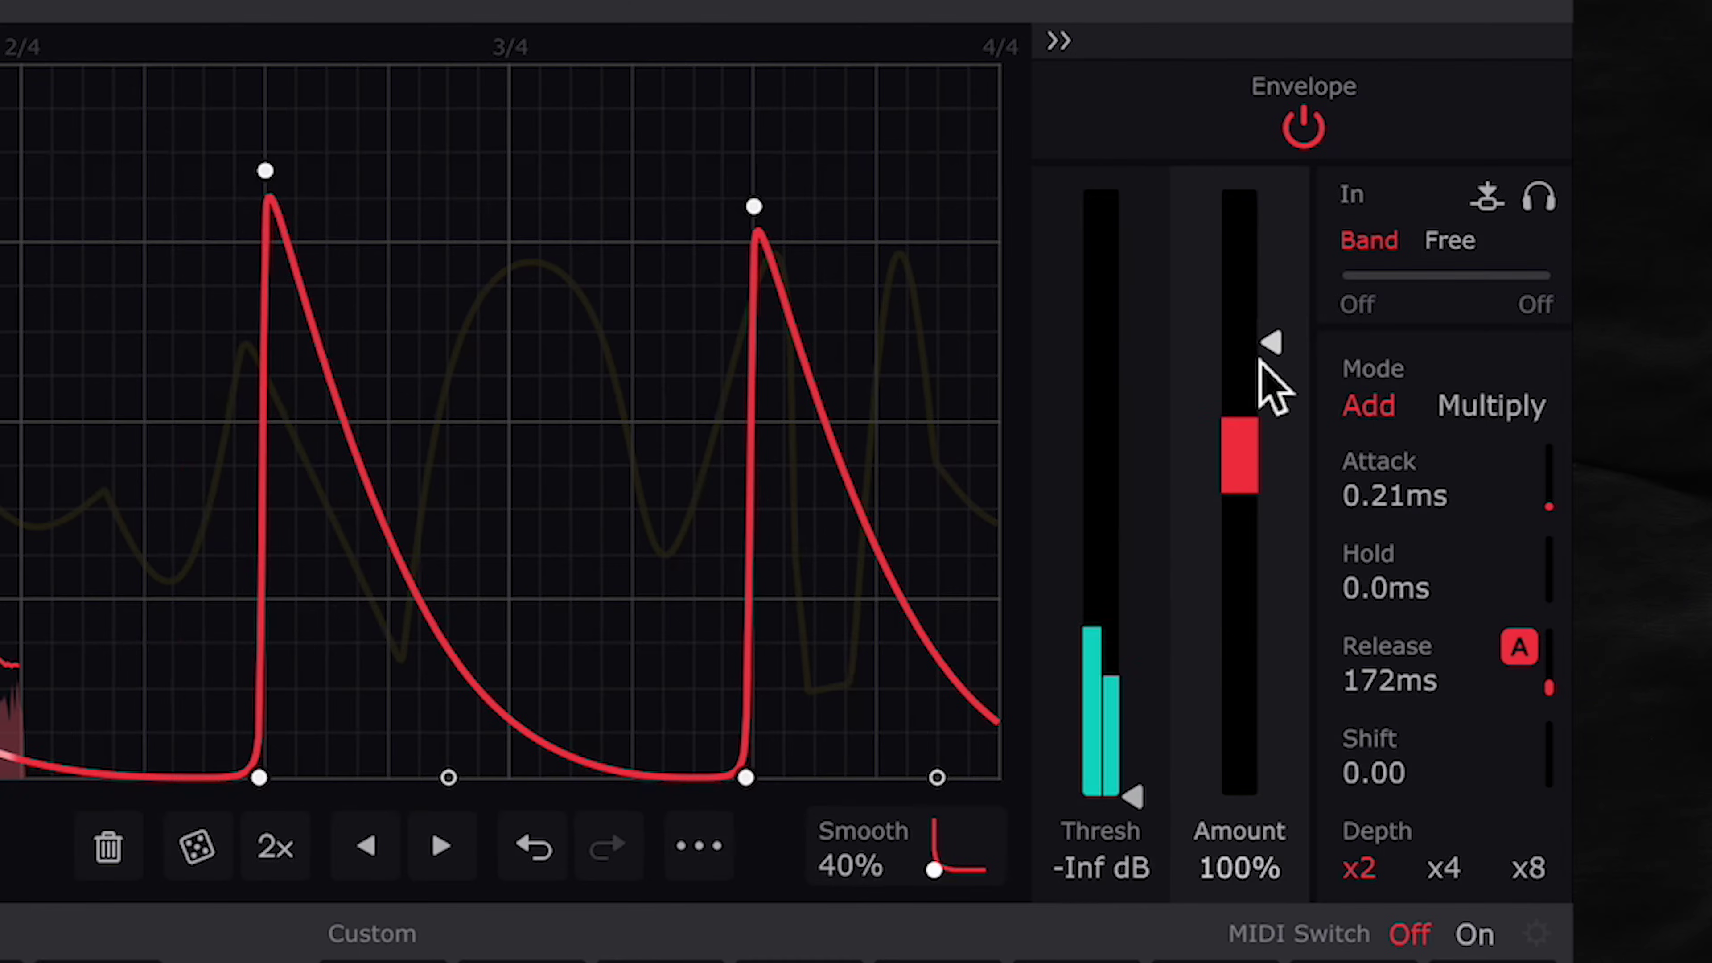
drag(1268, 383, 1284, 561)
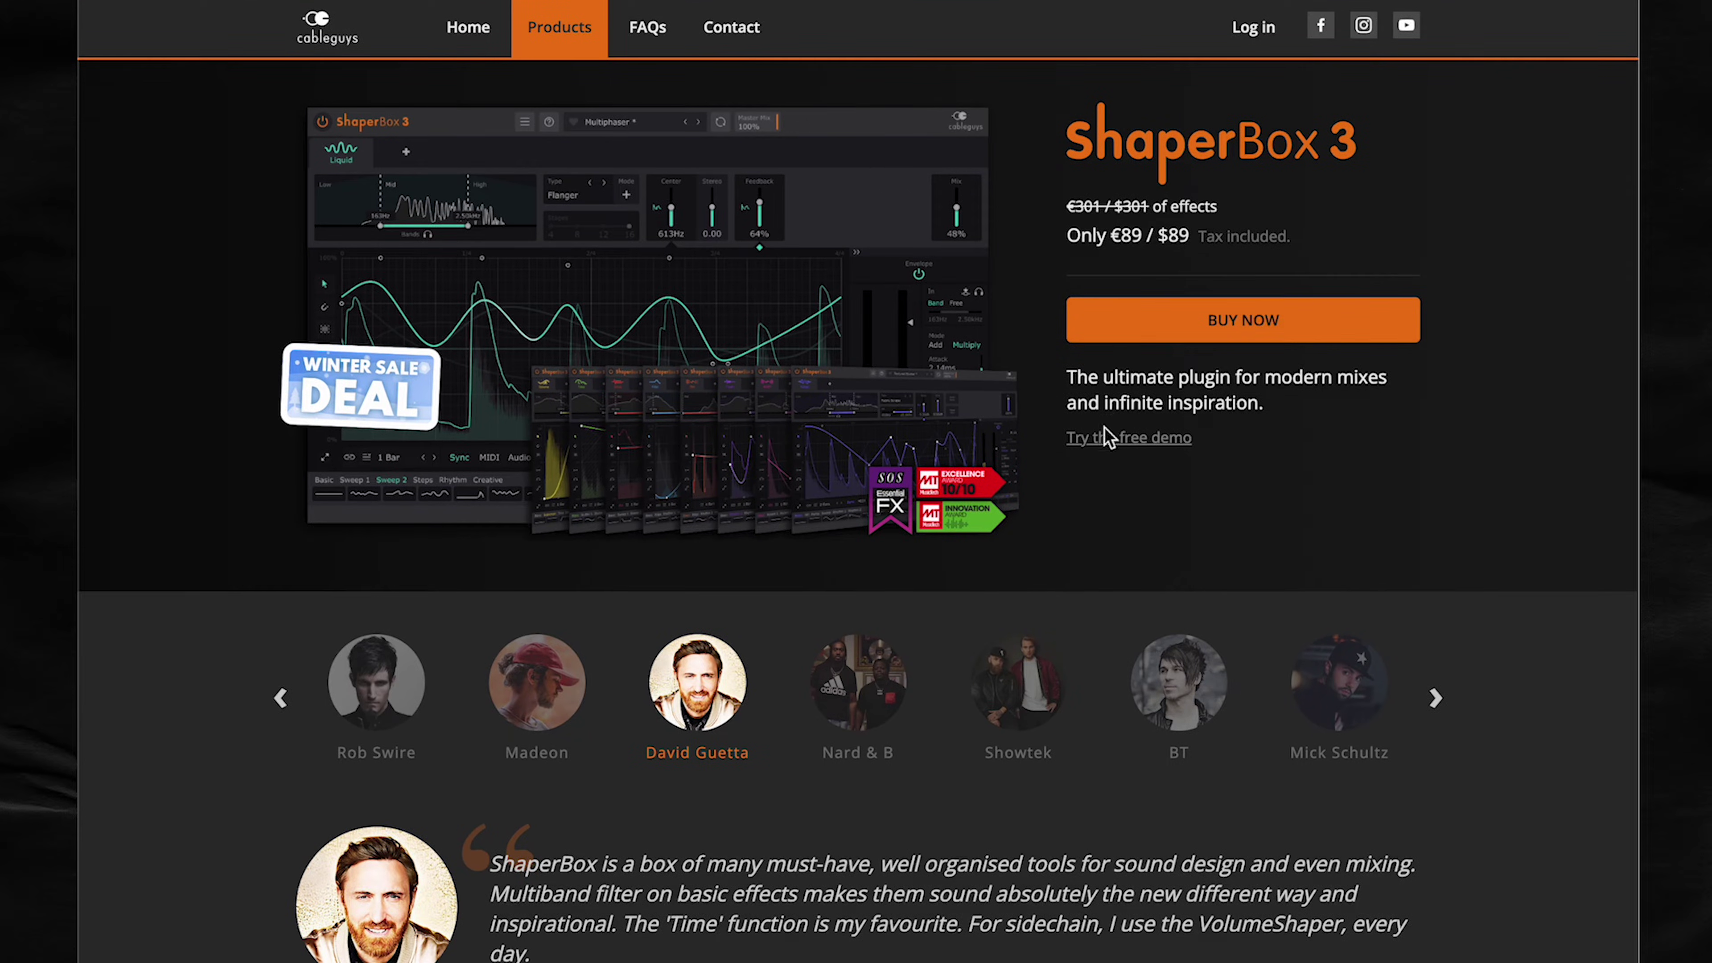
Step: Open the Download Free Trial dialog from the ShaperBox 3 product page via 'Try the free demo'
click(1106, 440)
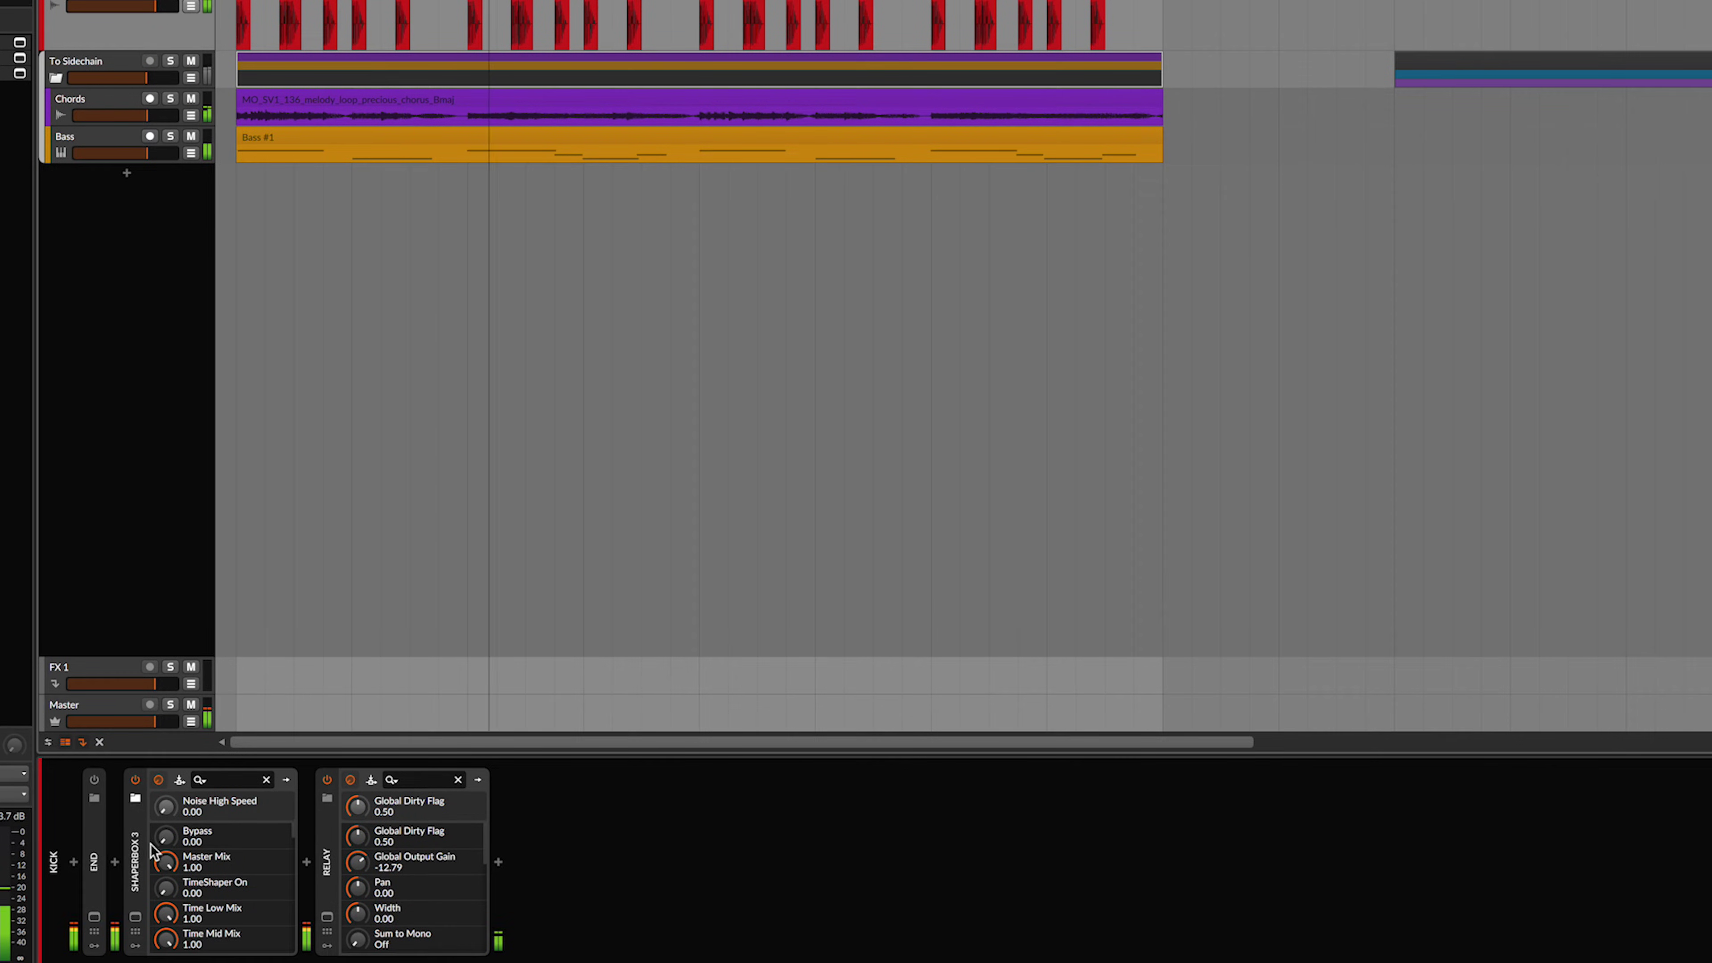
Step: Add a Trim Volume shaper on the Kick, set Audio trigger, and drag nodes right to lengthen the drop
click(136, 919)
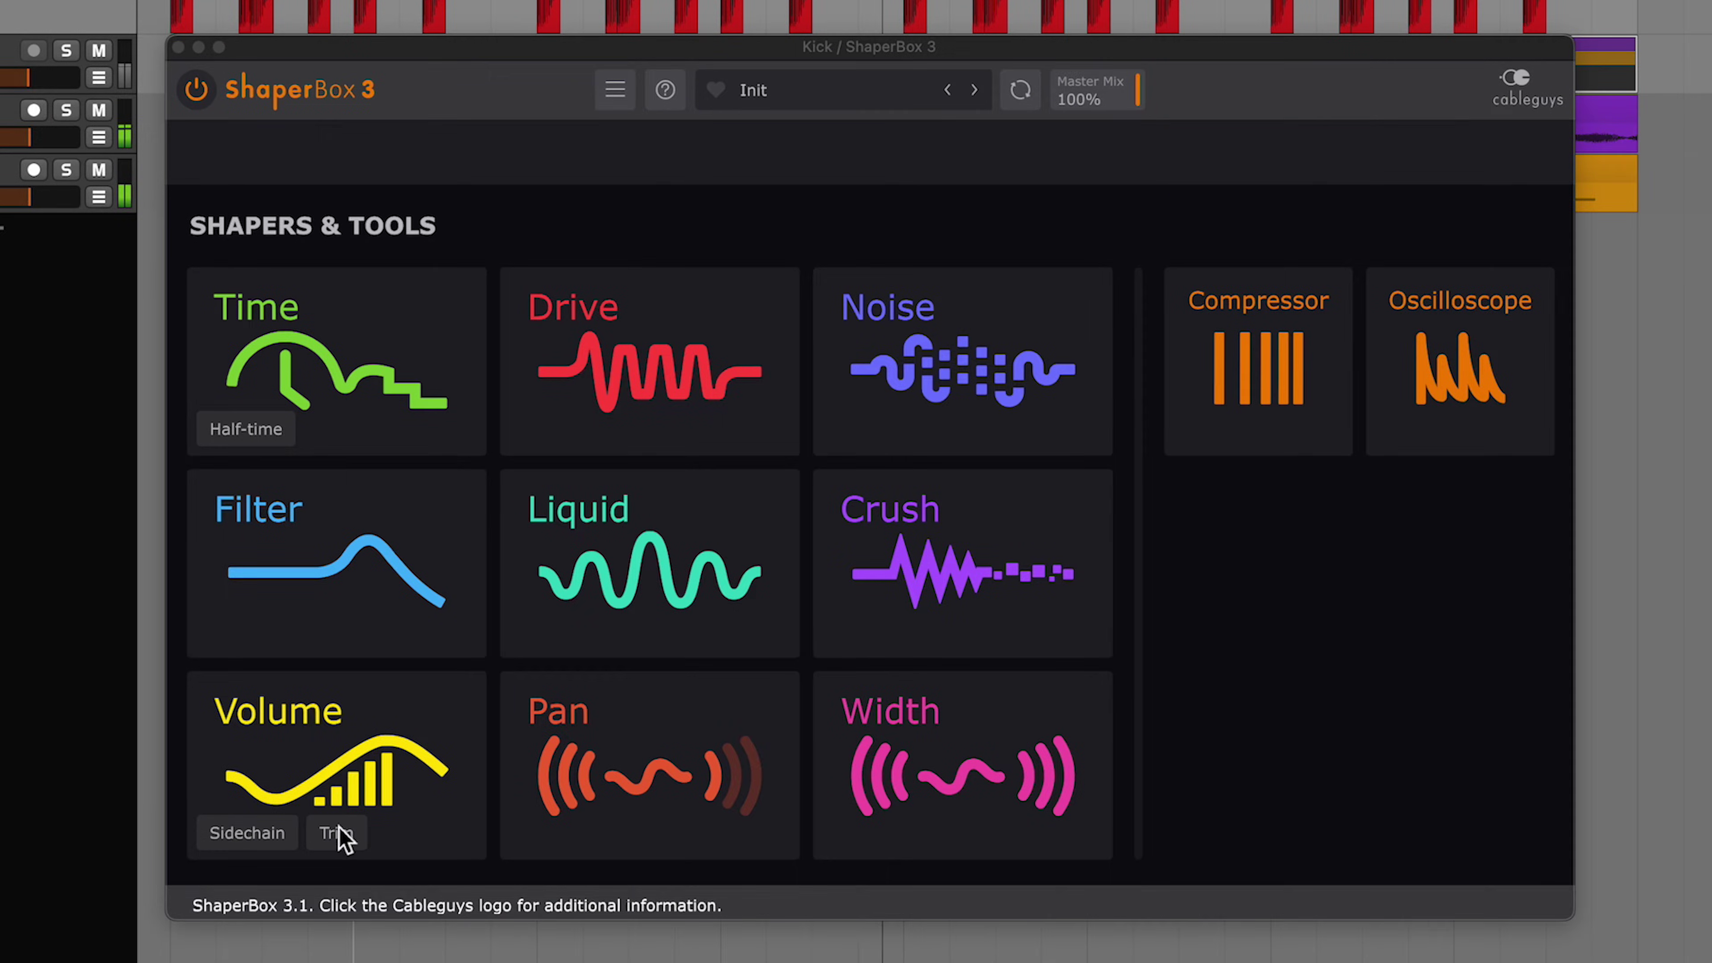
click(337, 835)
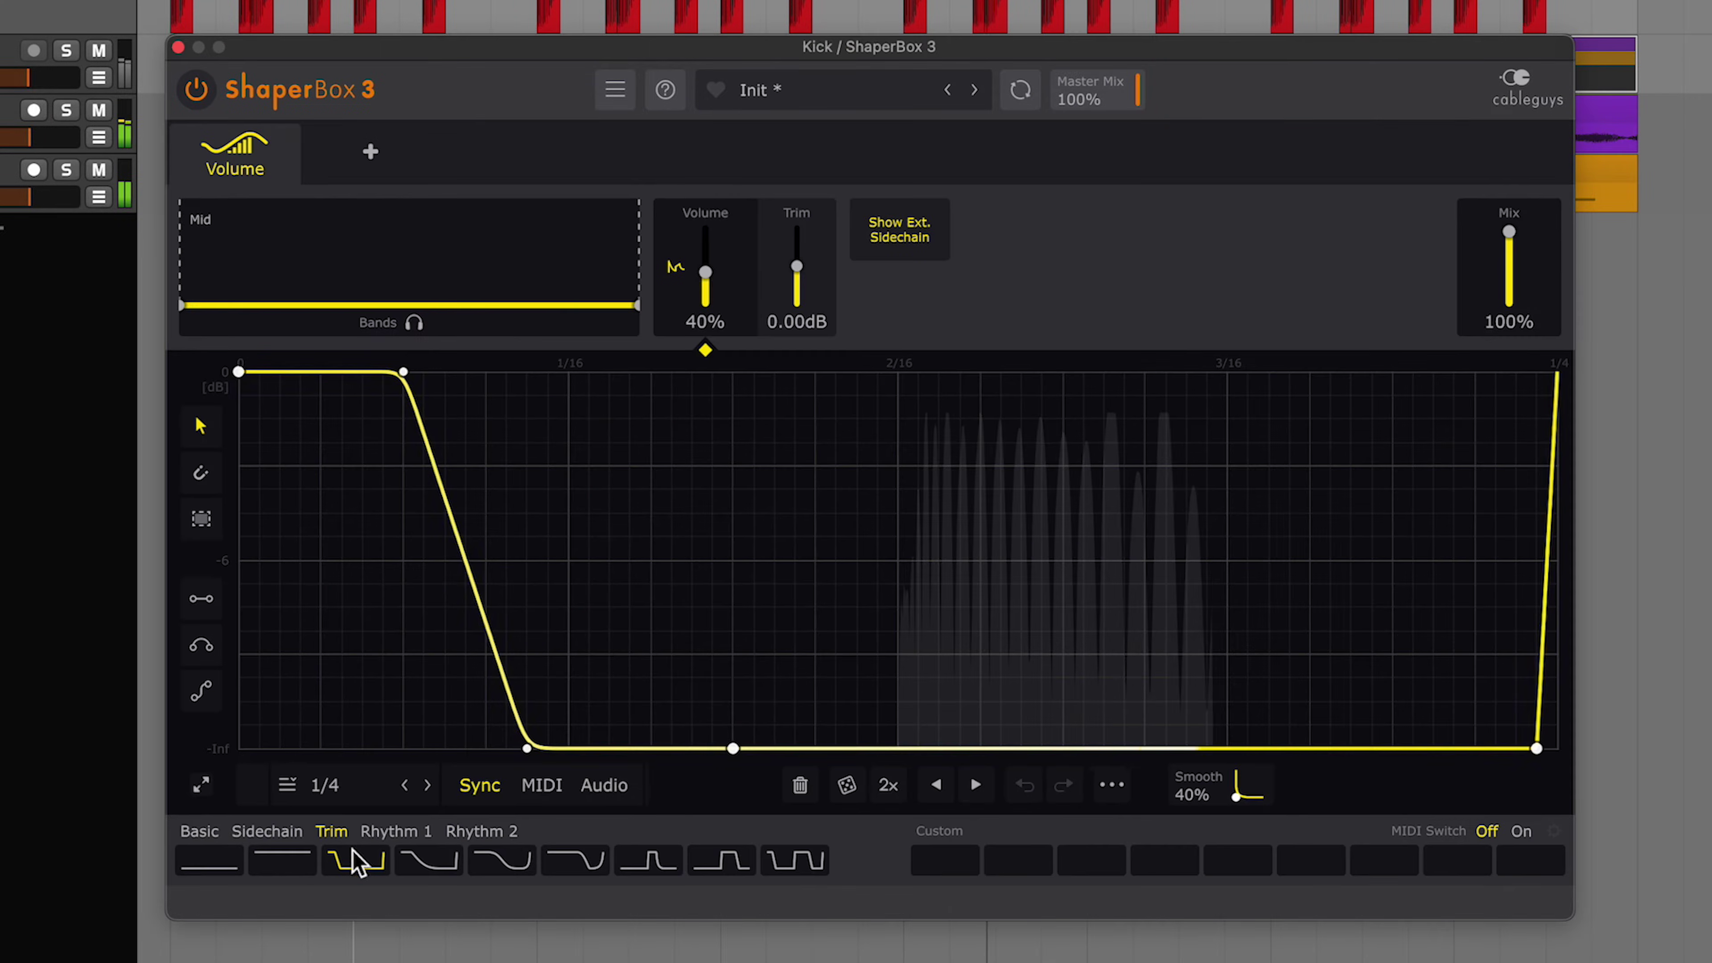
click(604, 785)
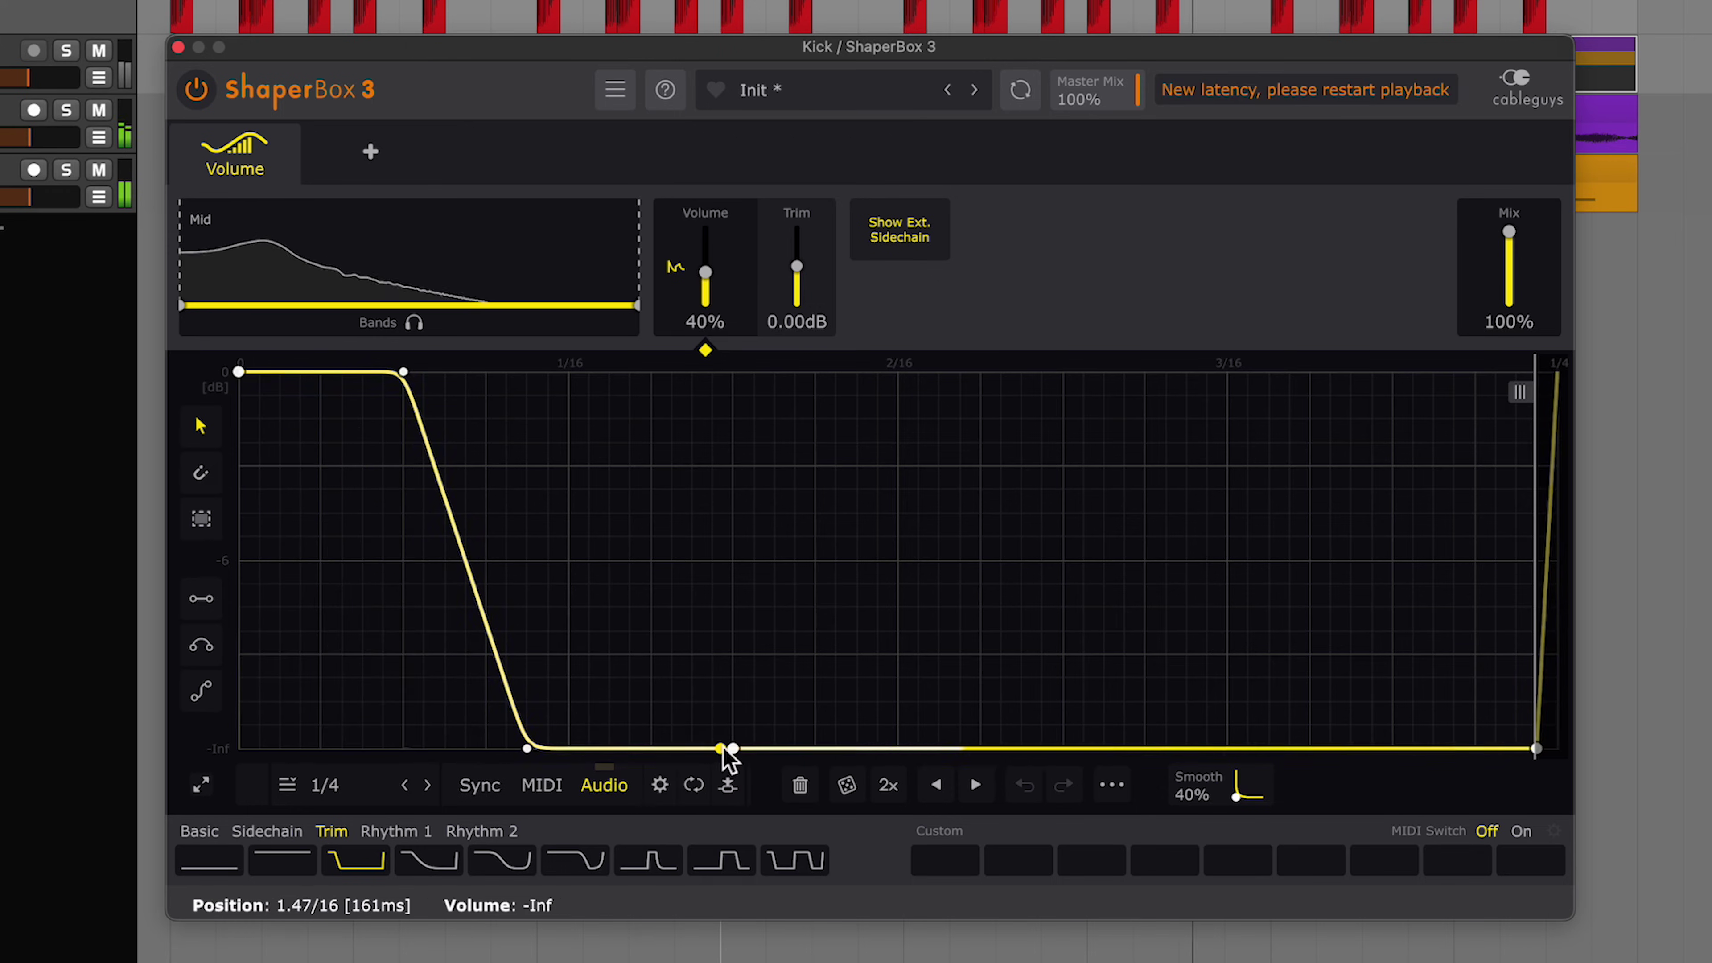
drag(732, 747, 938, 748)
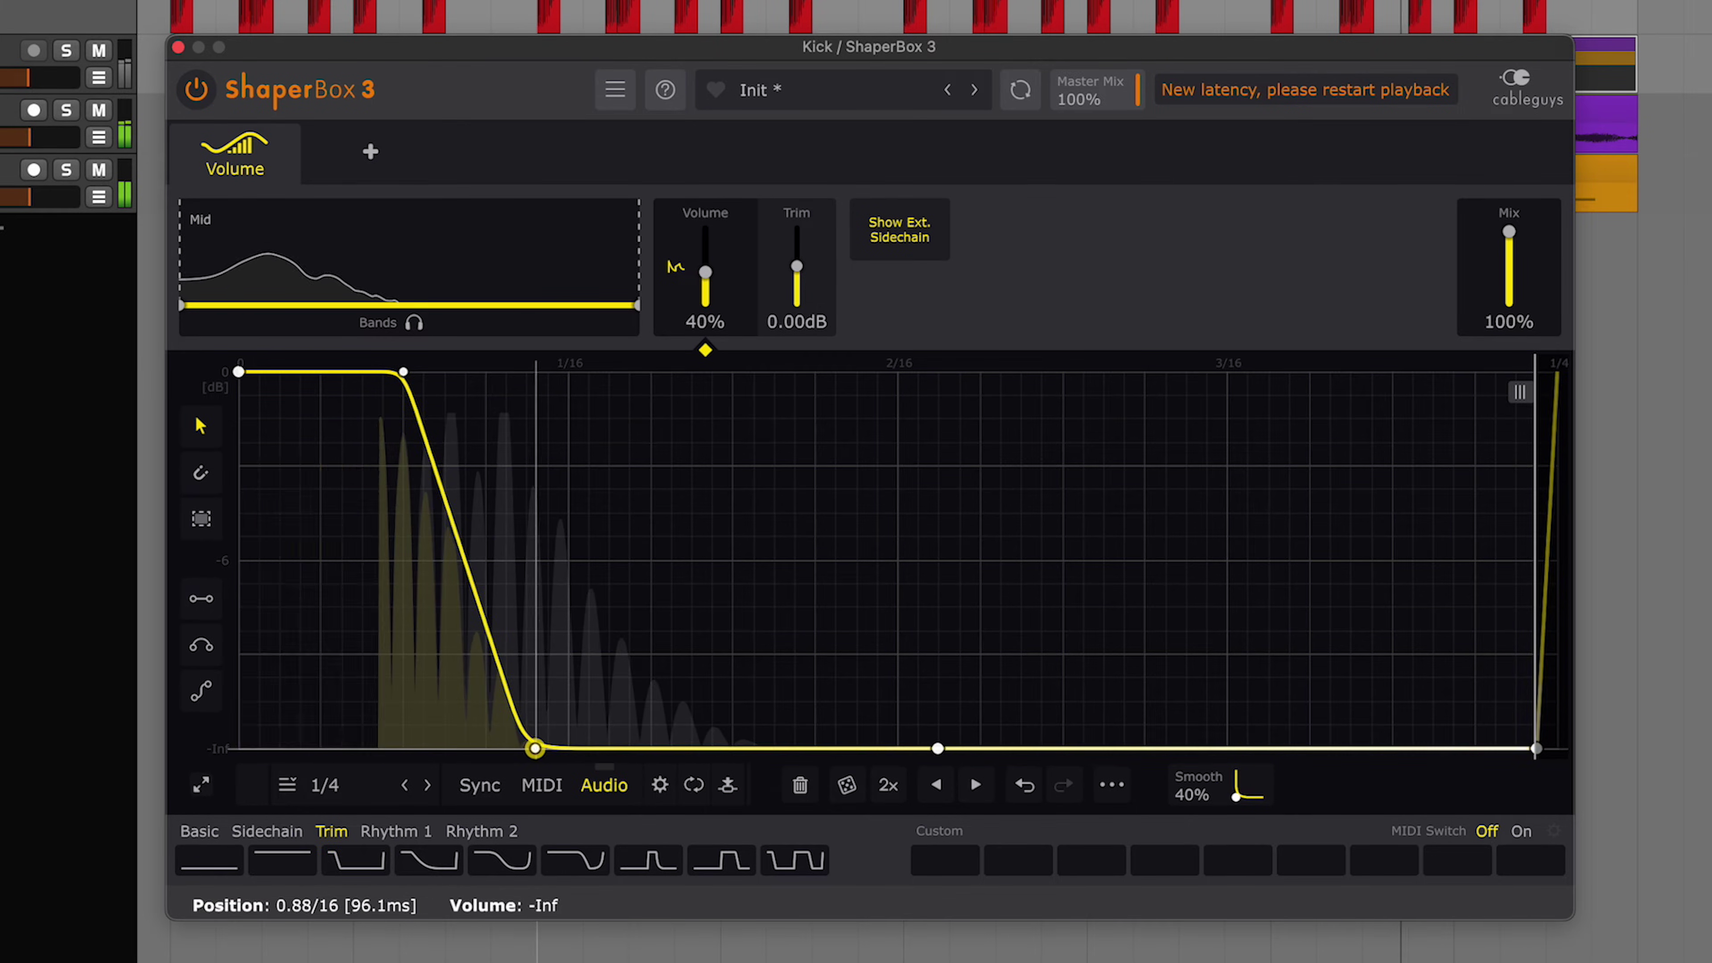
drag(531, 748, 657, 749)
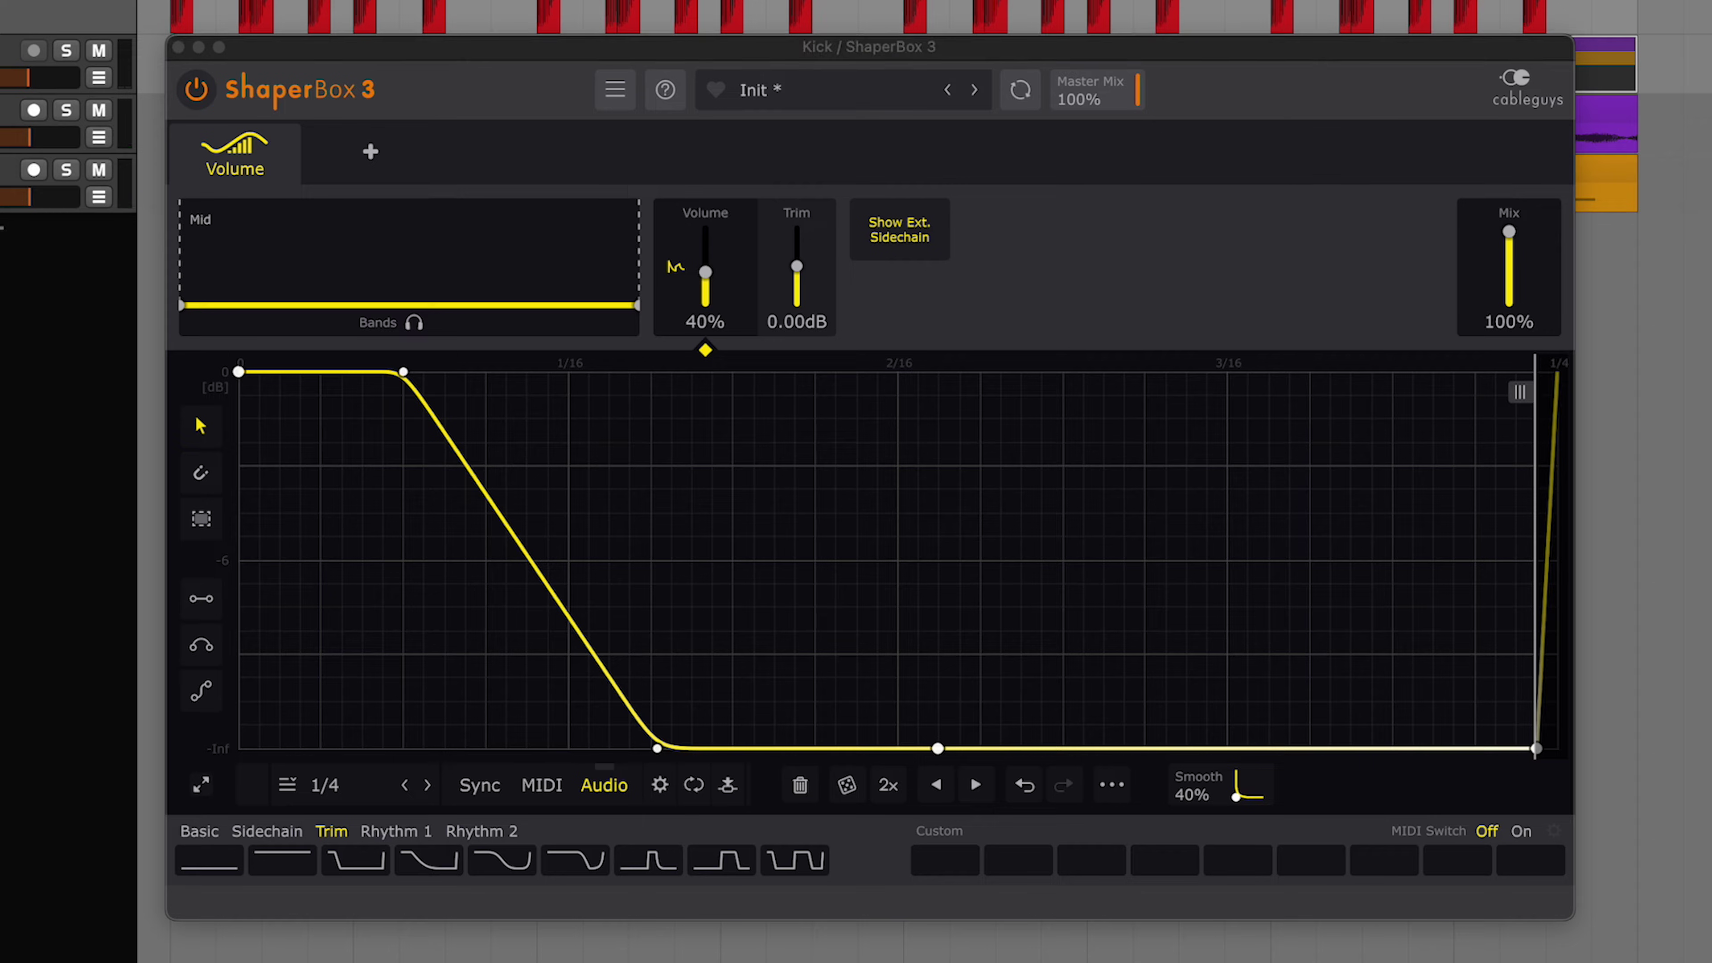
Step: Close the Kick window, flip the Melody volume curve vertically, and start playback
click(177, 48)
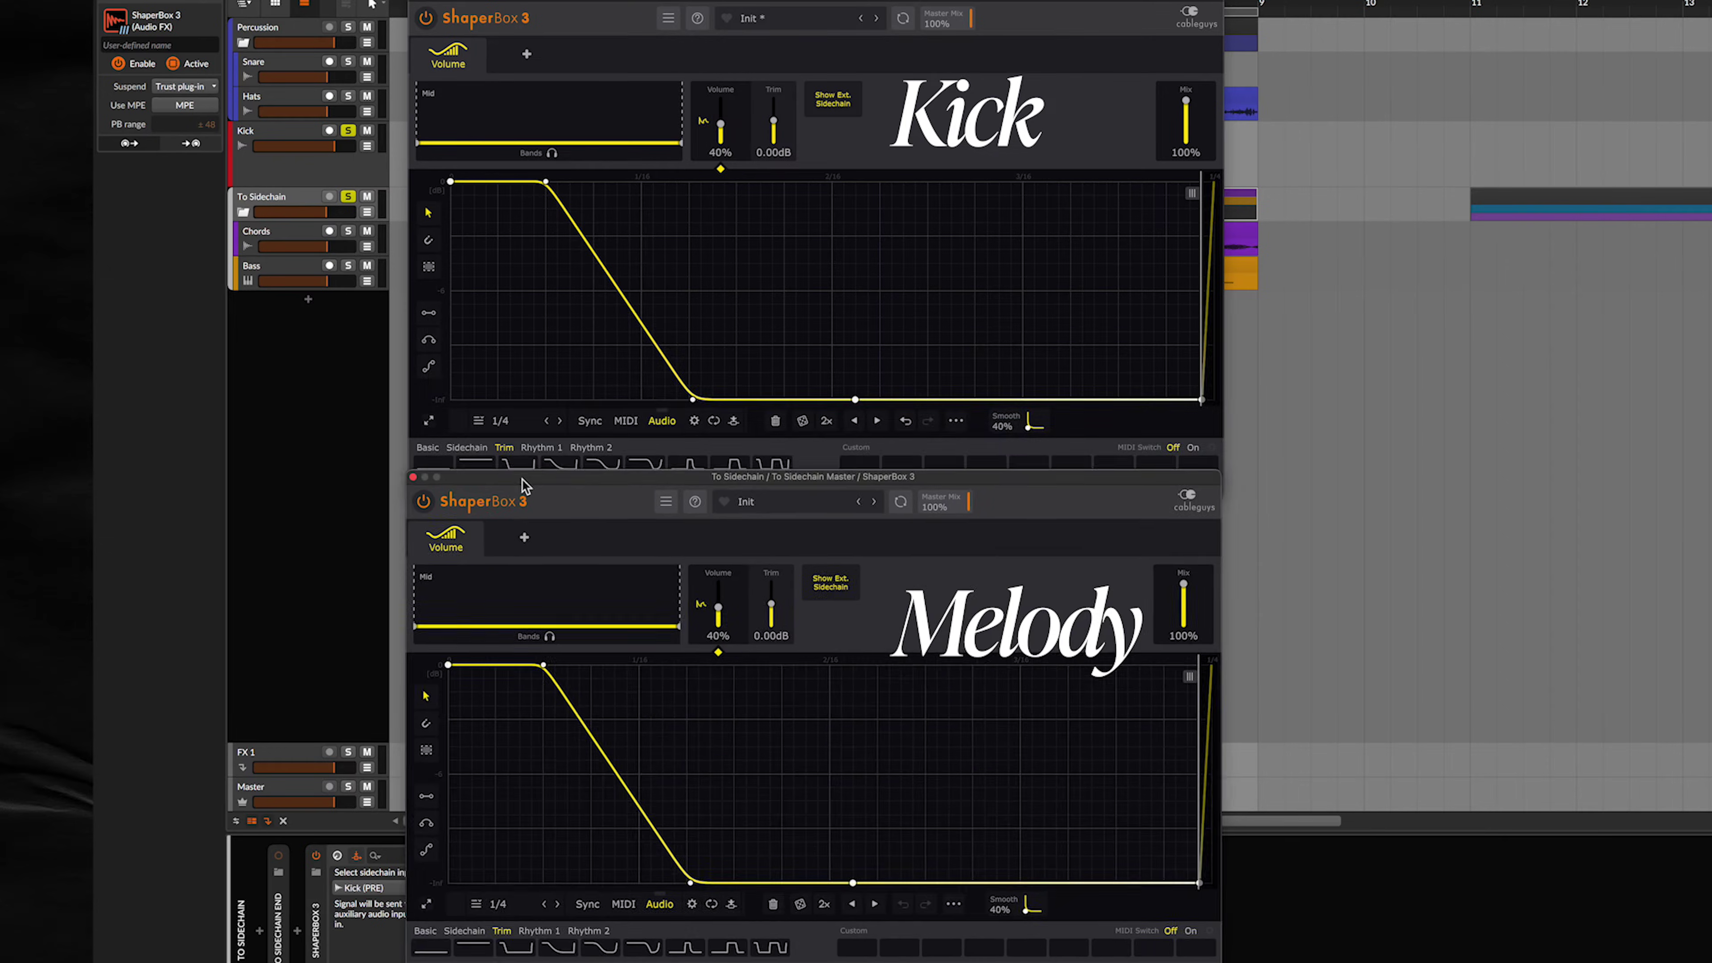
drag(521, 481, 525, 508)
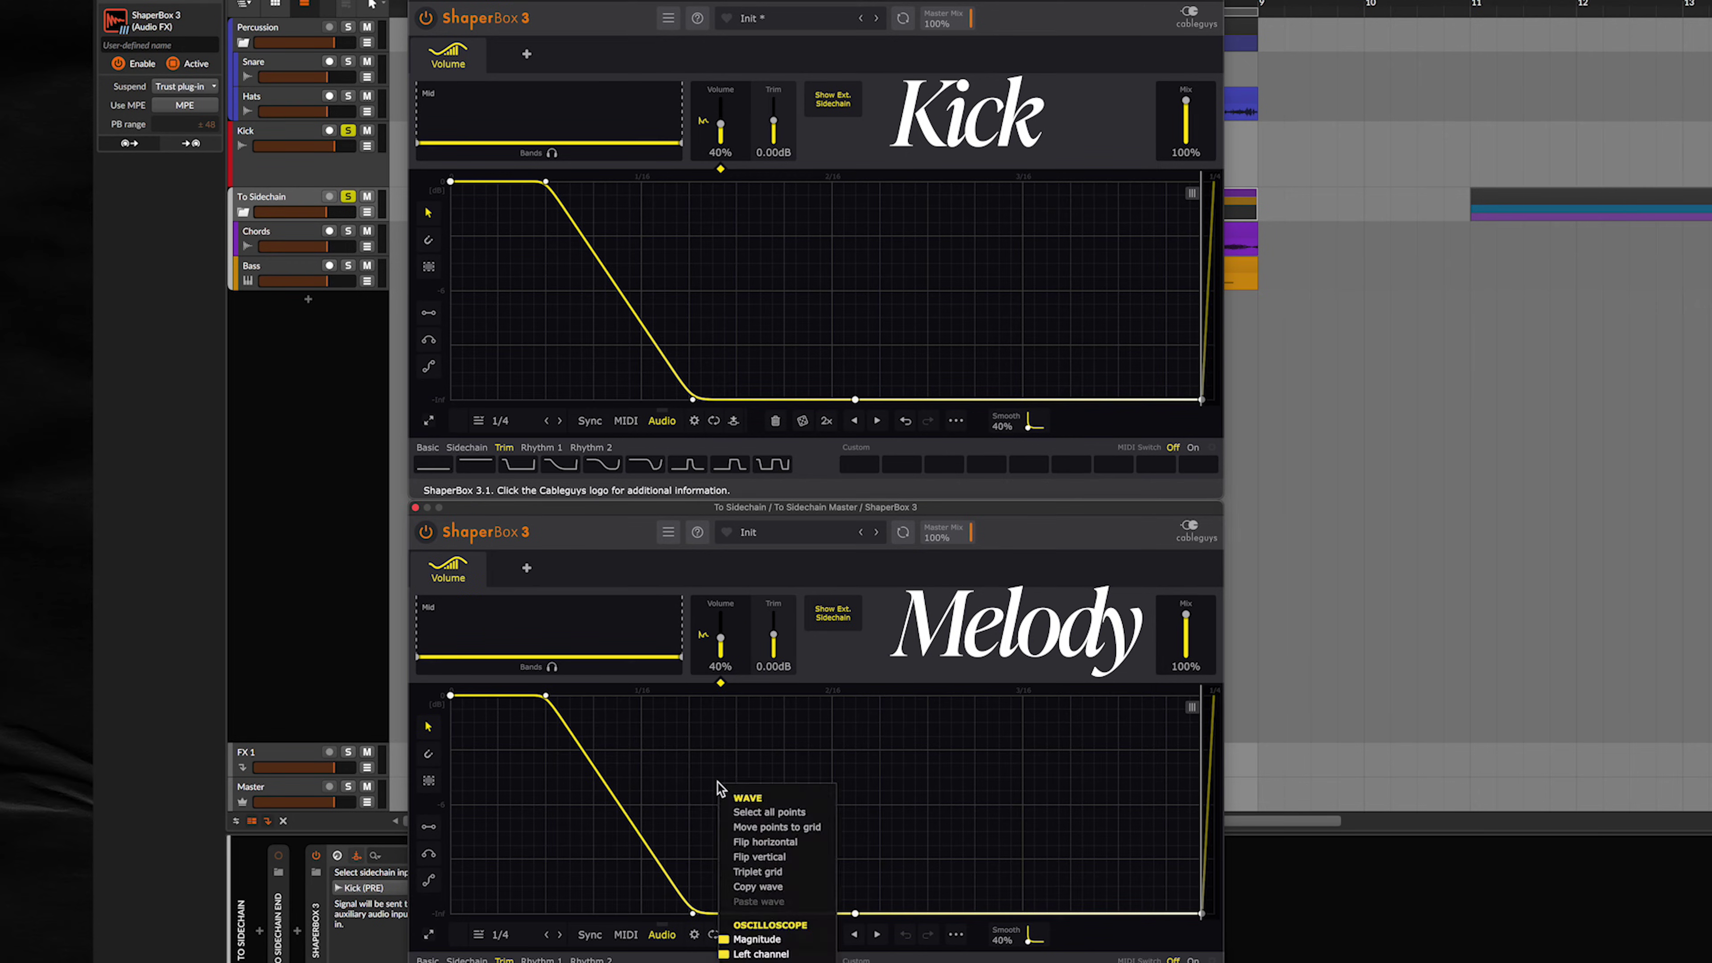
click(740, 857)
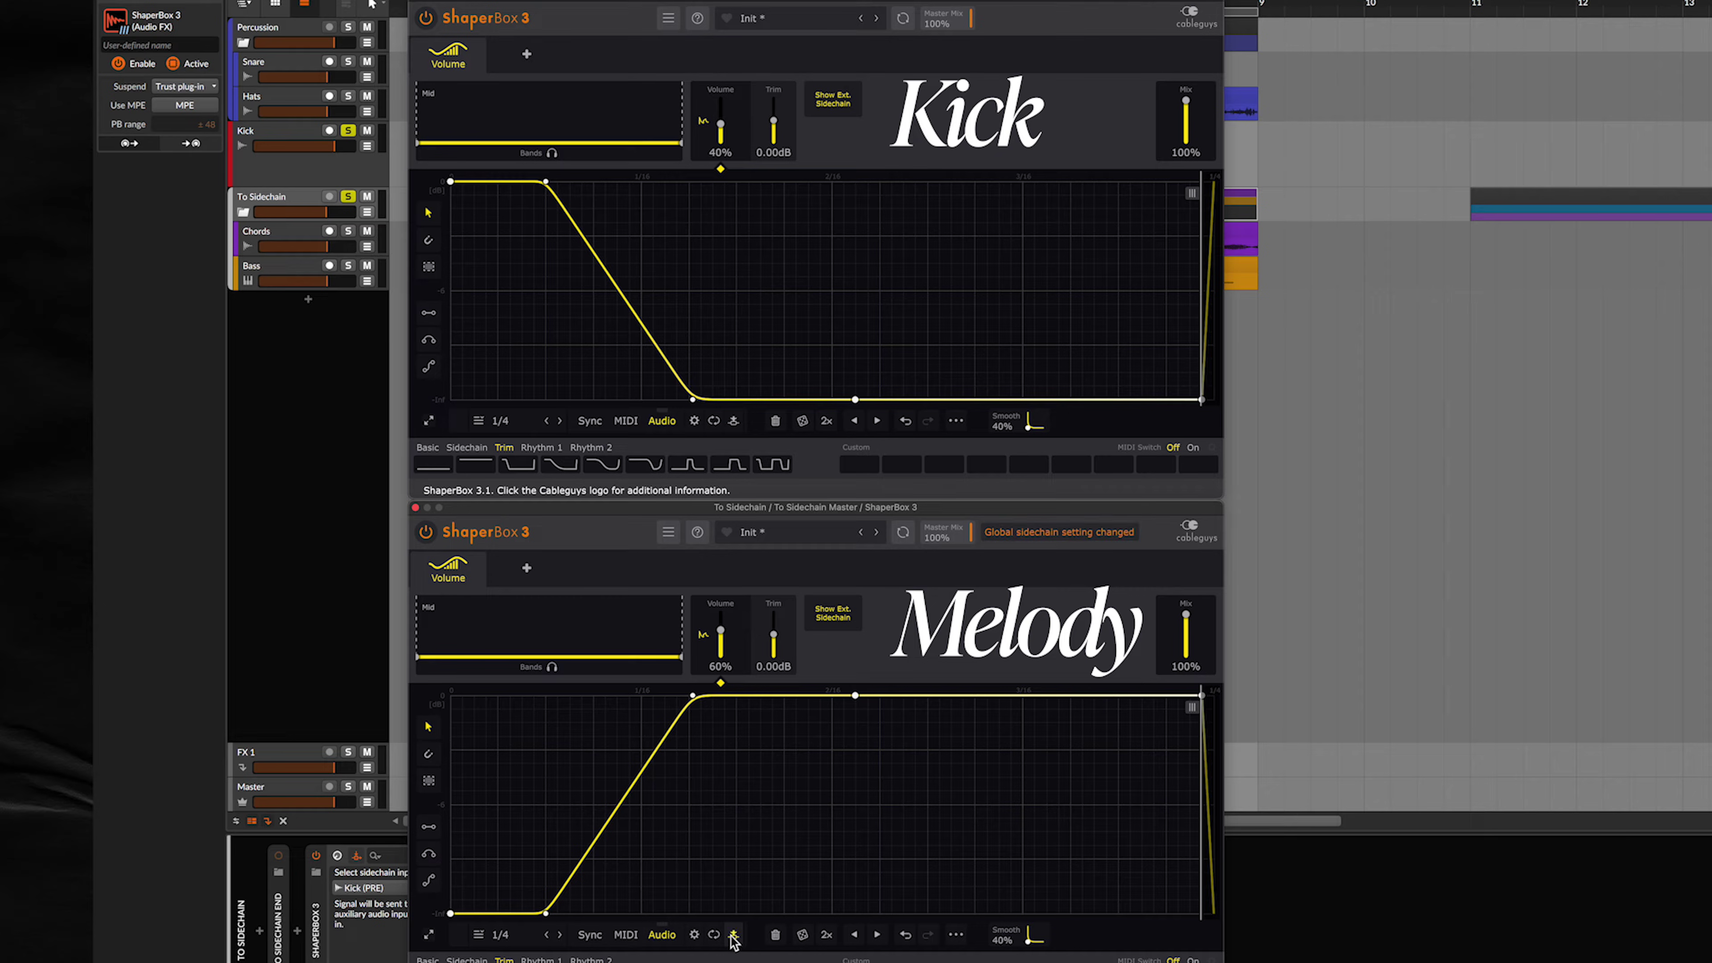
key(space)
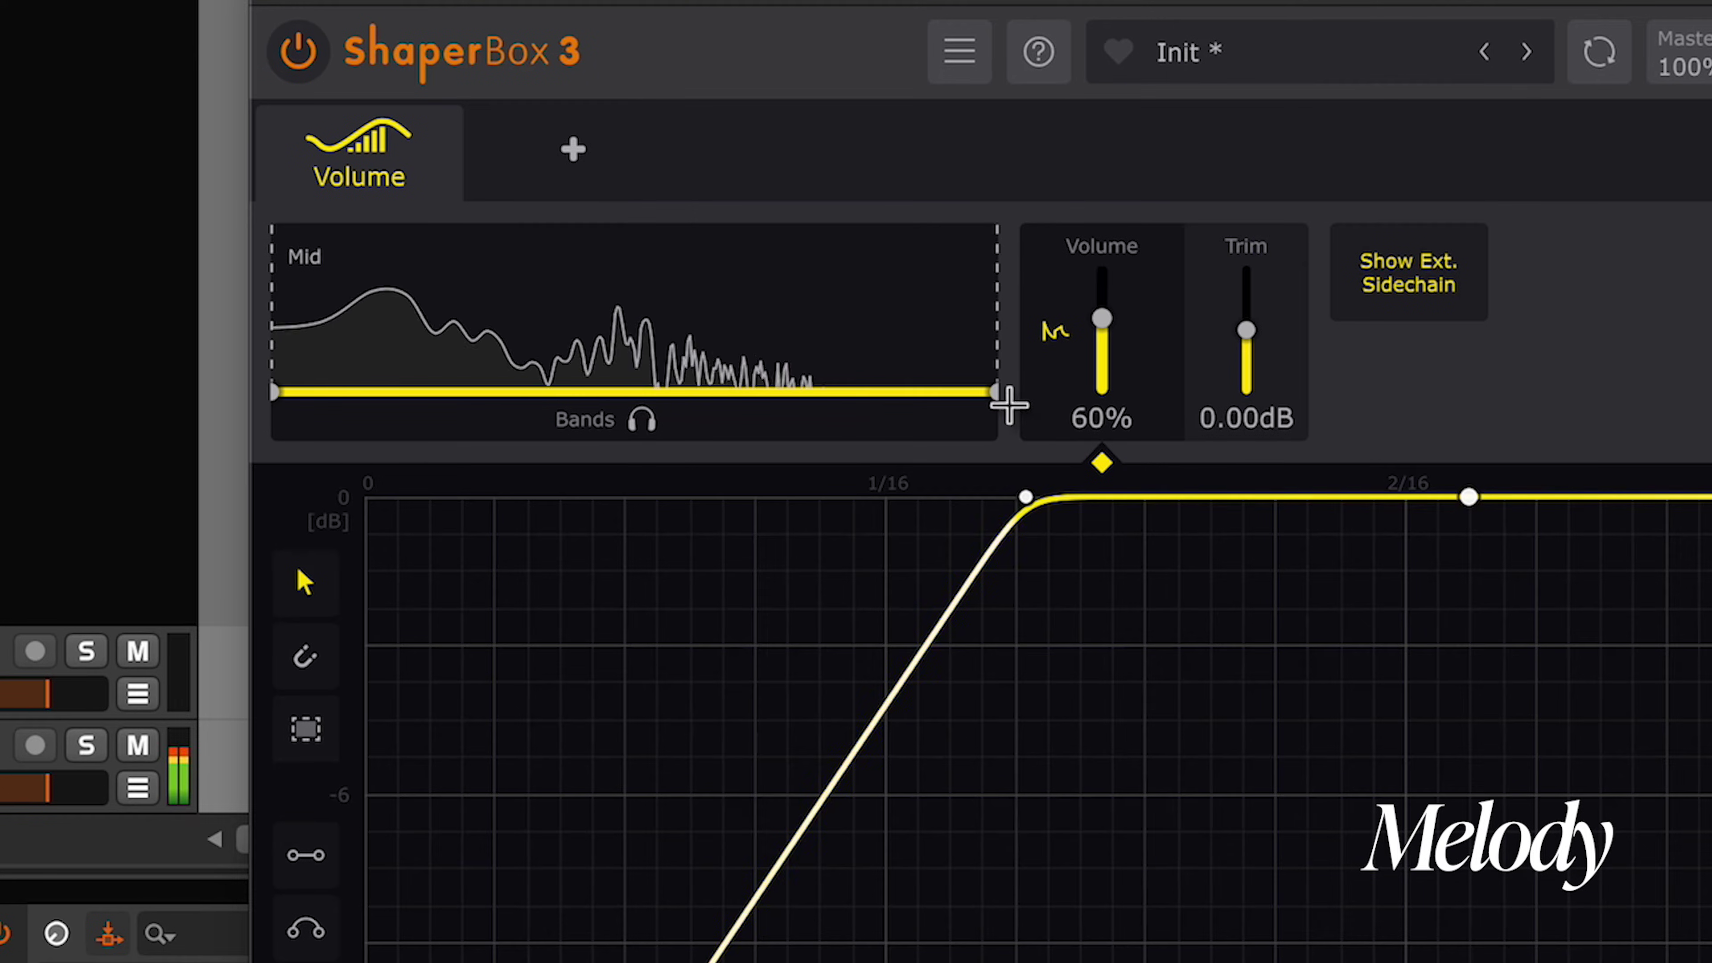
Step: Split off a High band near 2.86kHz, compare with bypass, then raise the crossover to 3.37kHz
drag(997, 393, 765, 392)
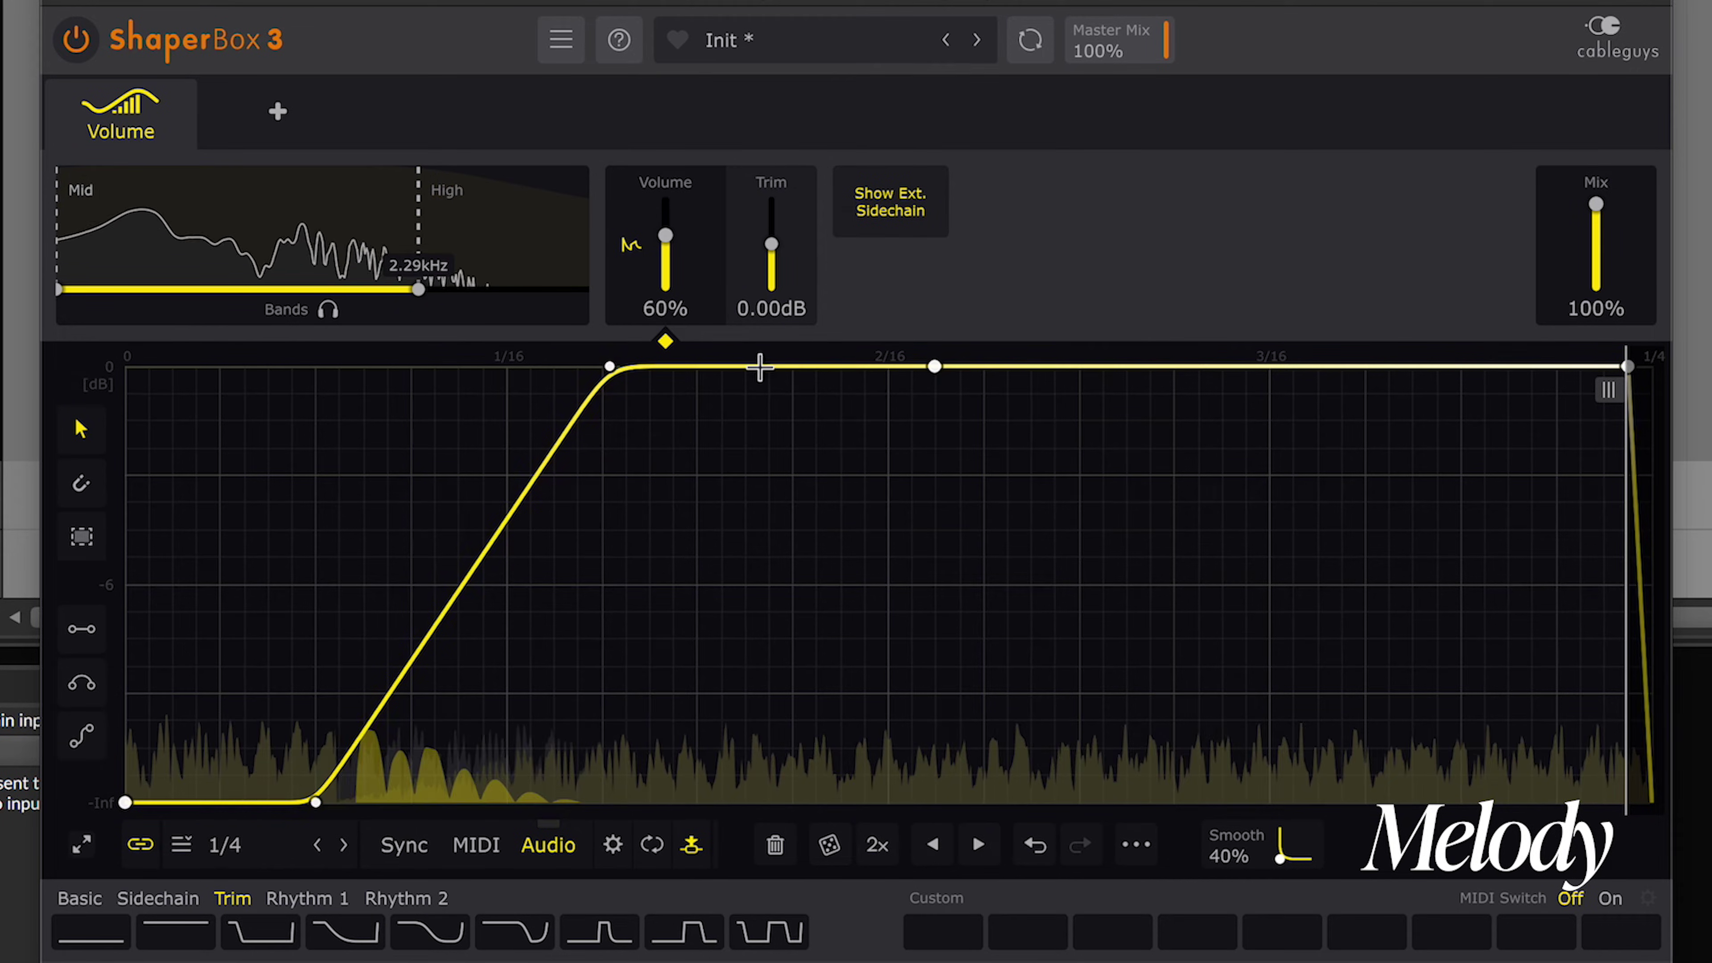
click(77, 42)
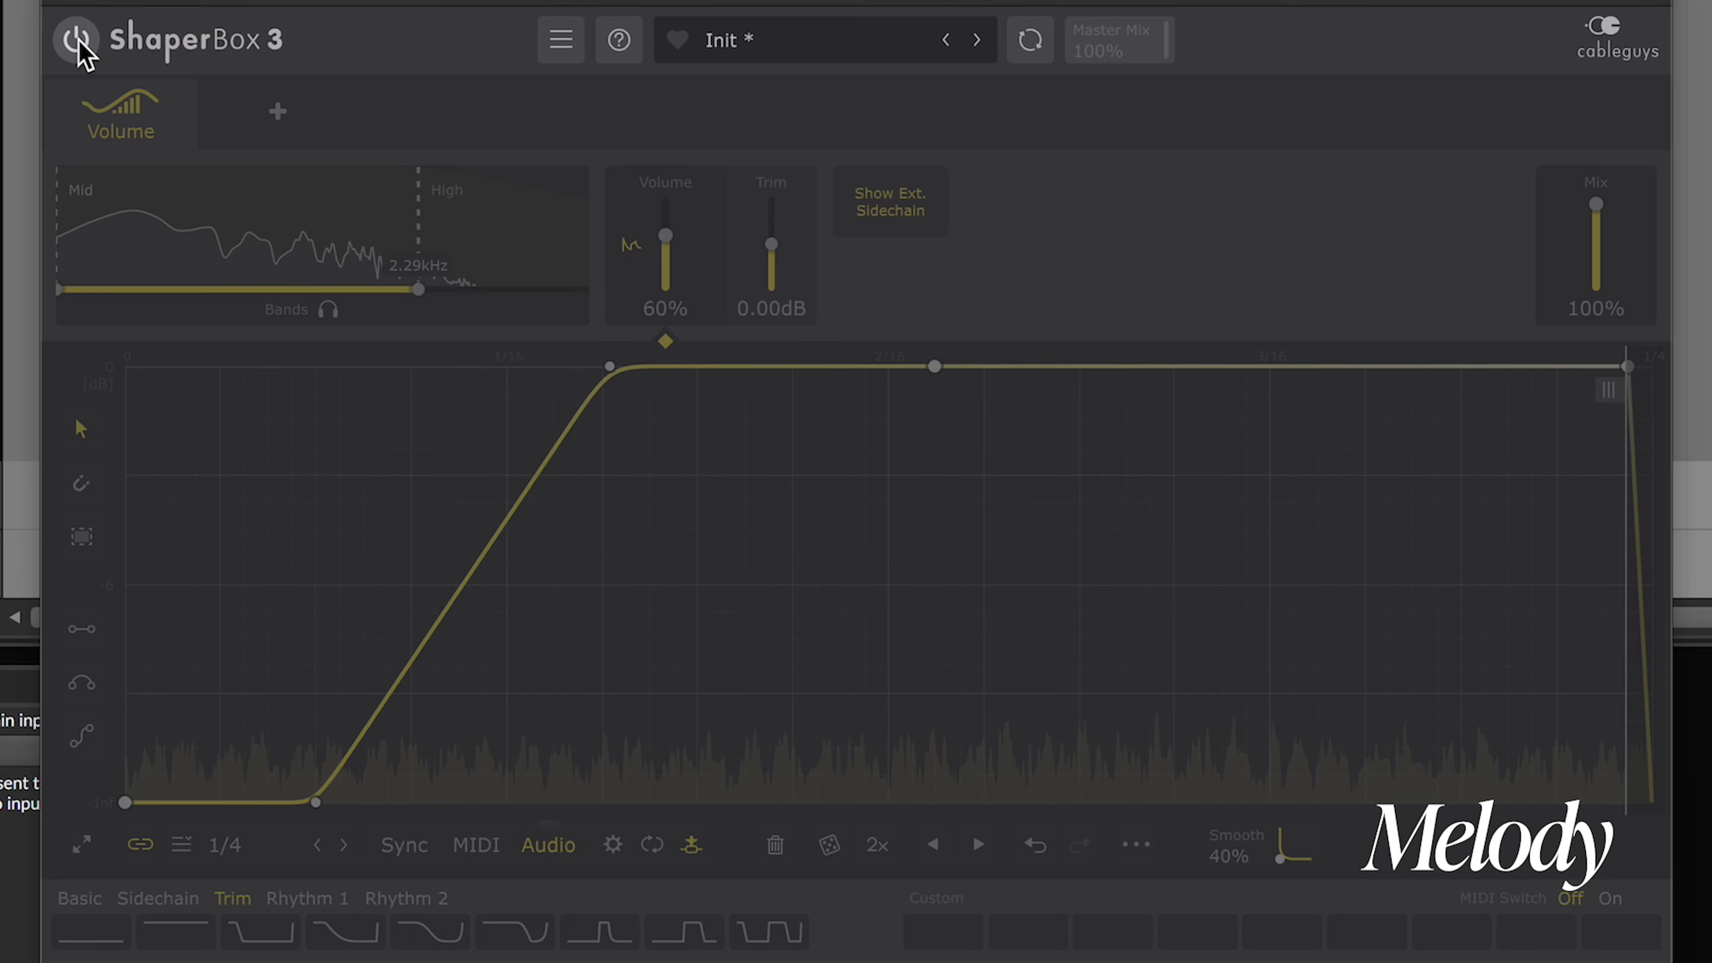
click(77, 42)
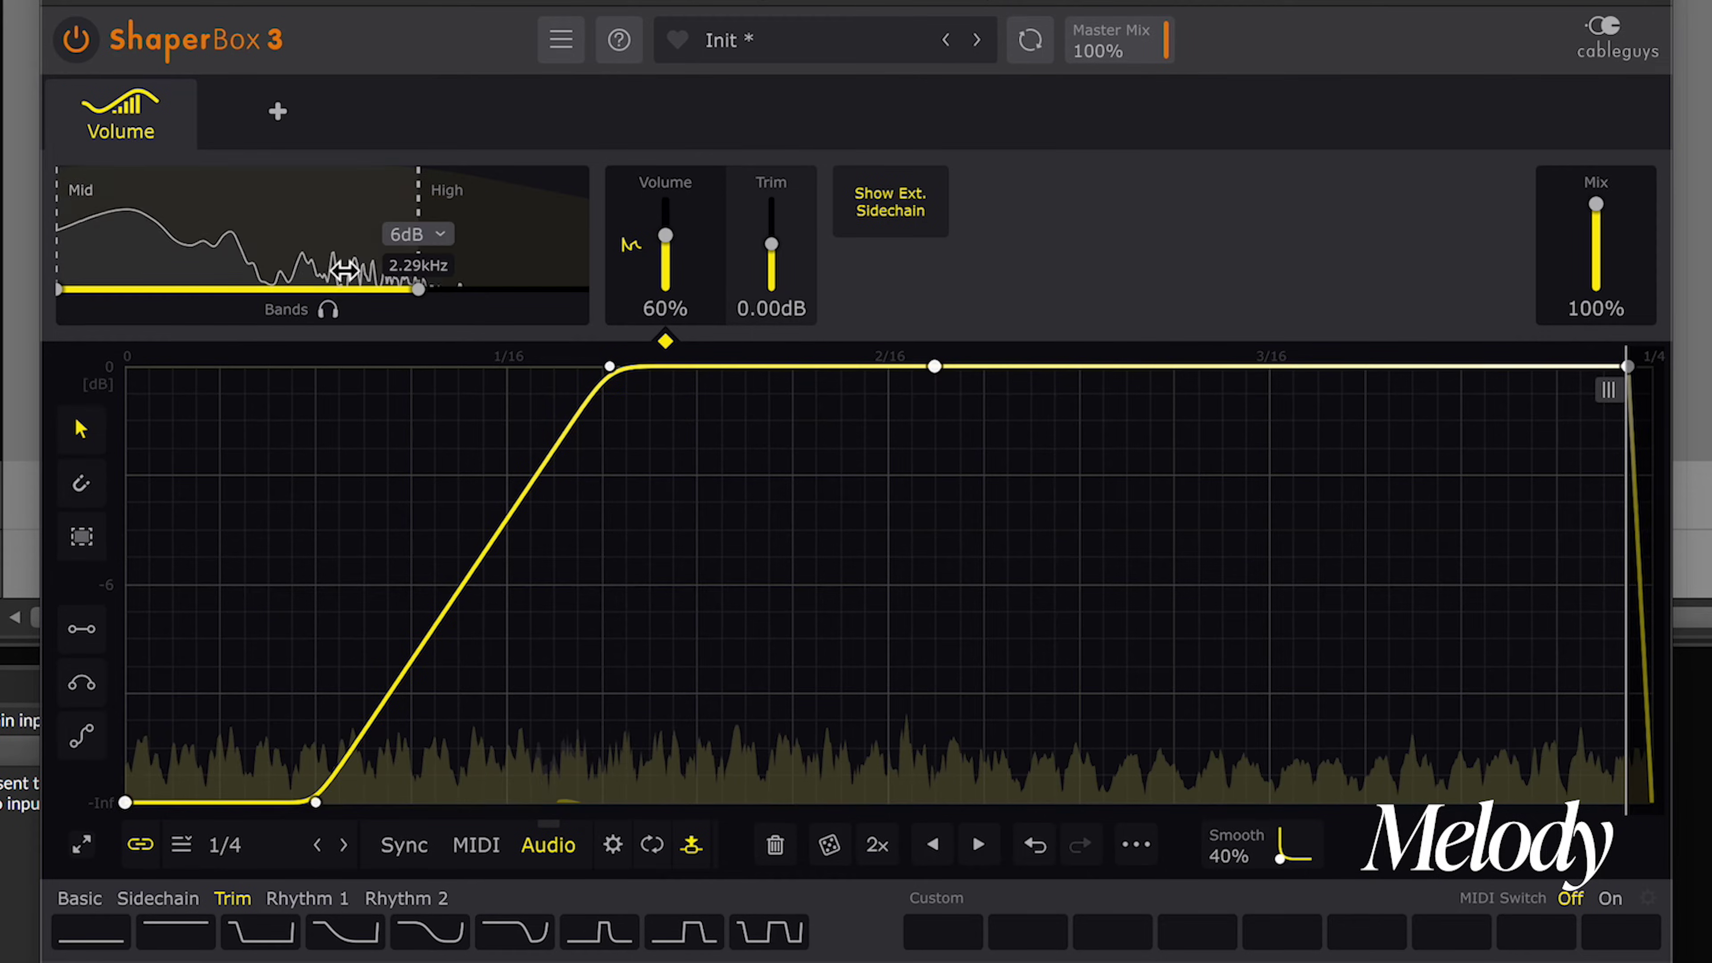
drag(394, 303, 453, 302)
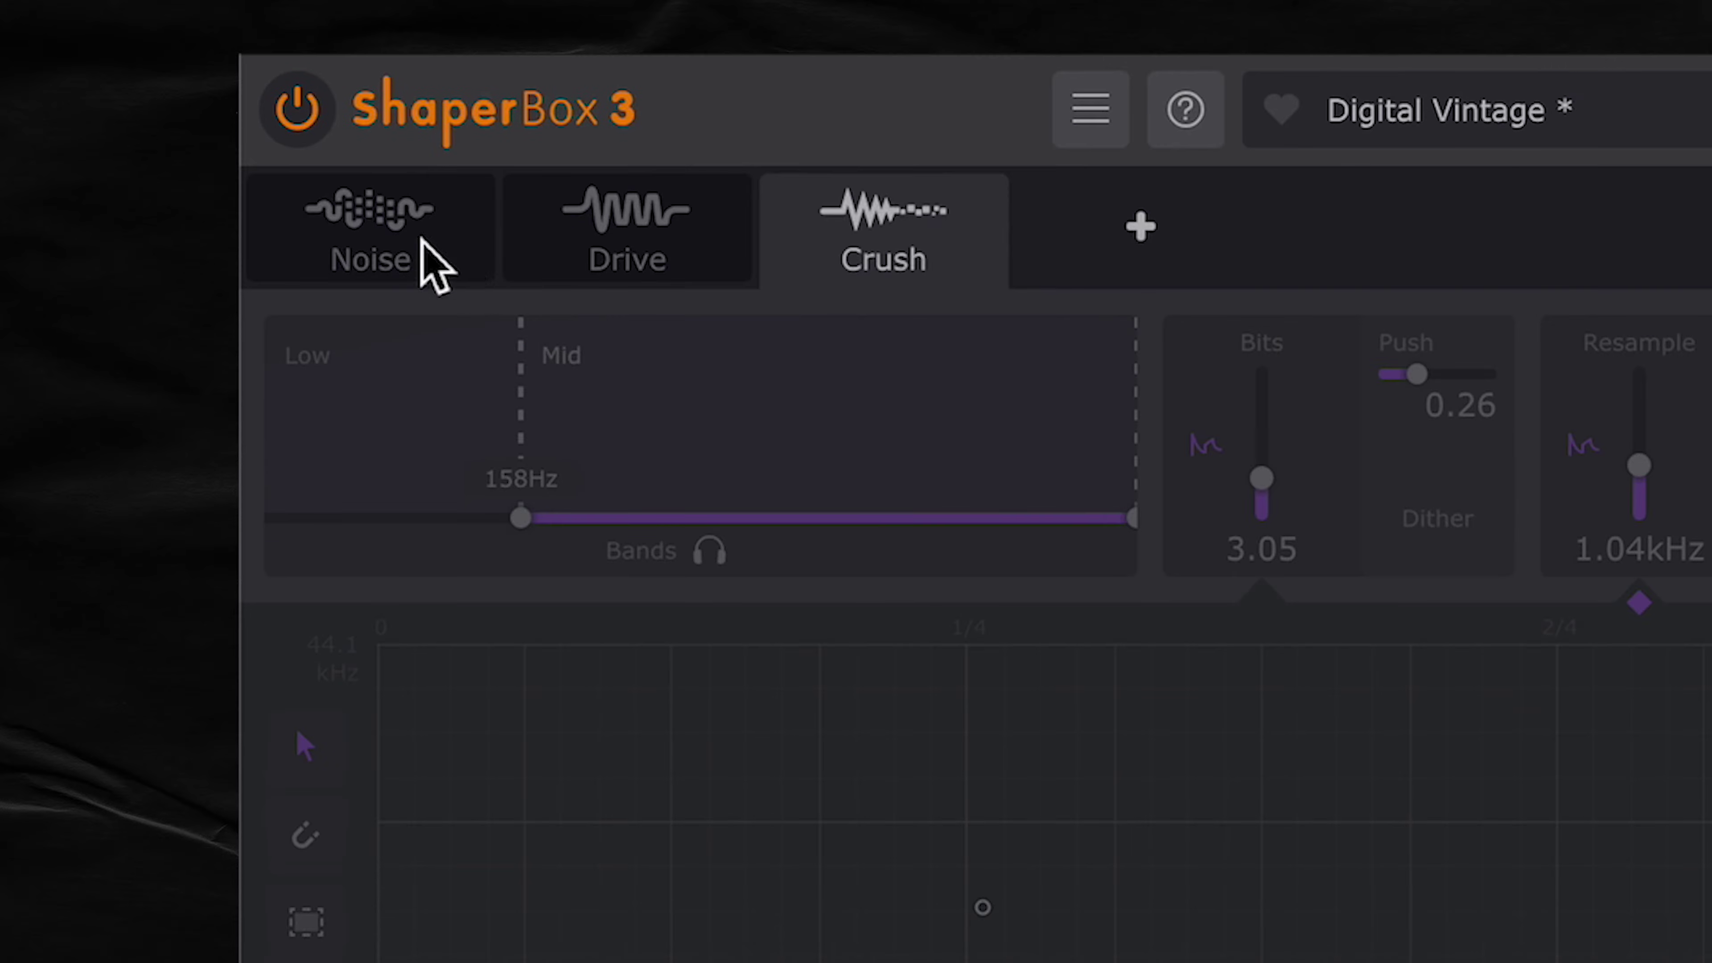
click(432, 266)
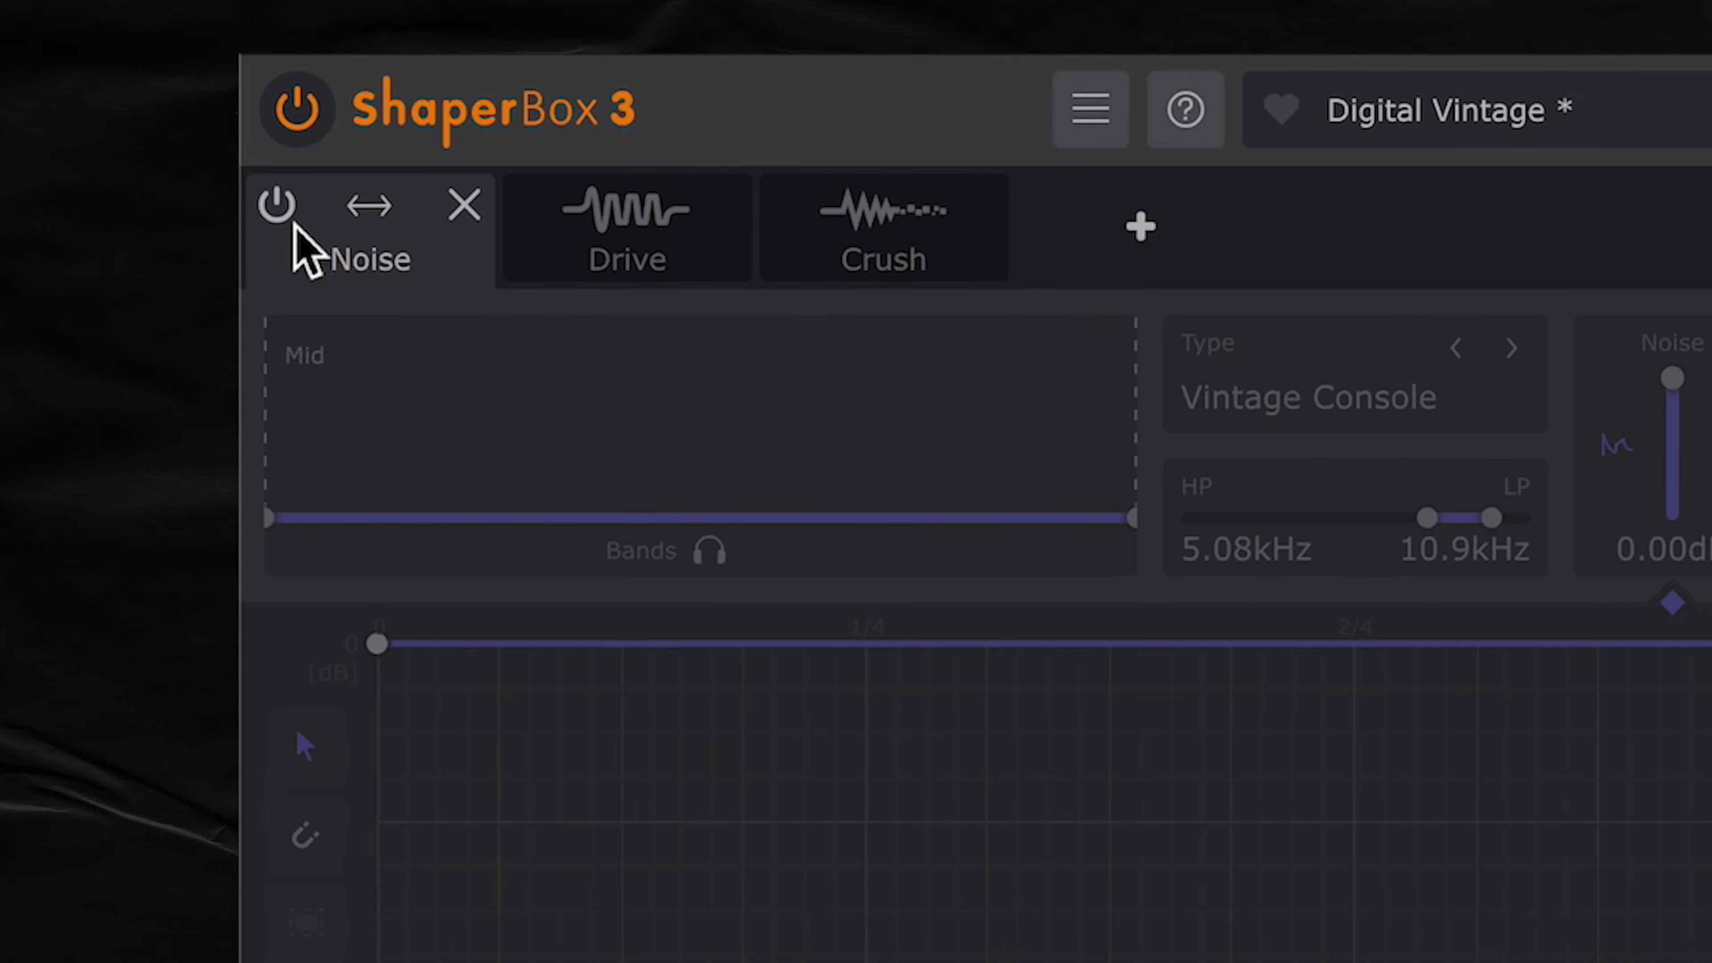
click(276, 207)
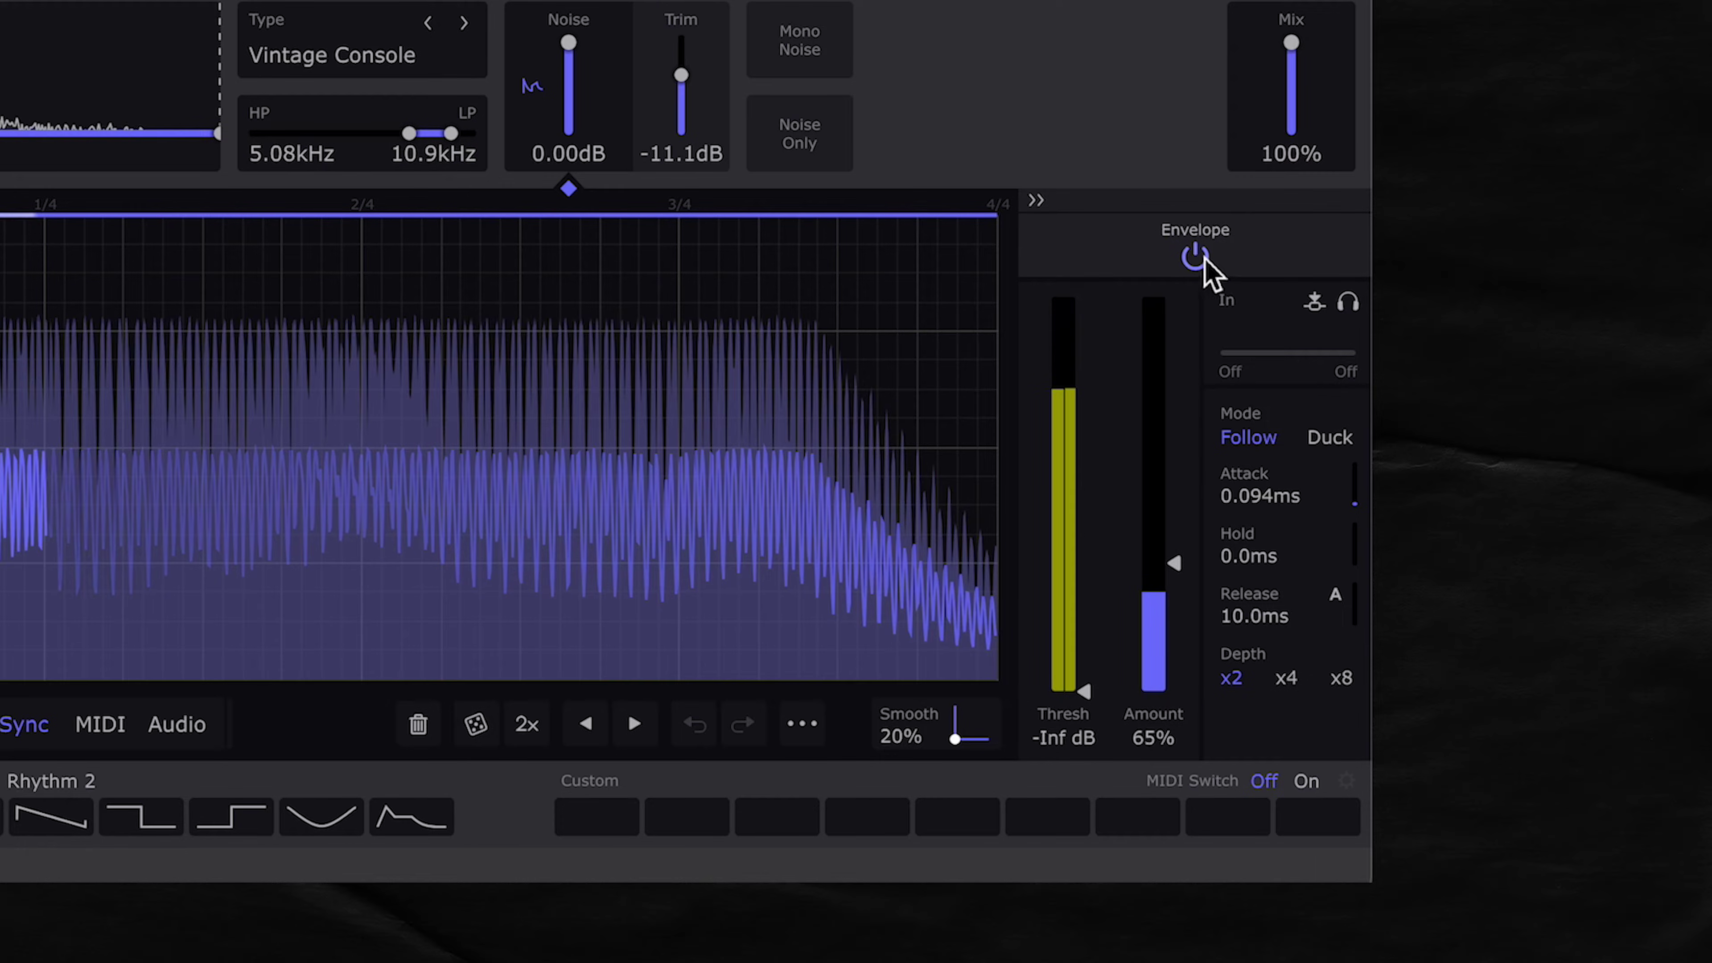
click(1195, 260)
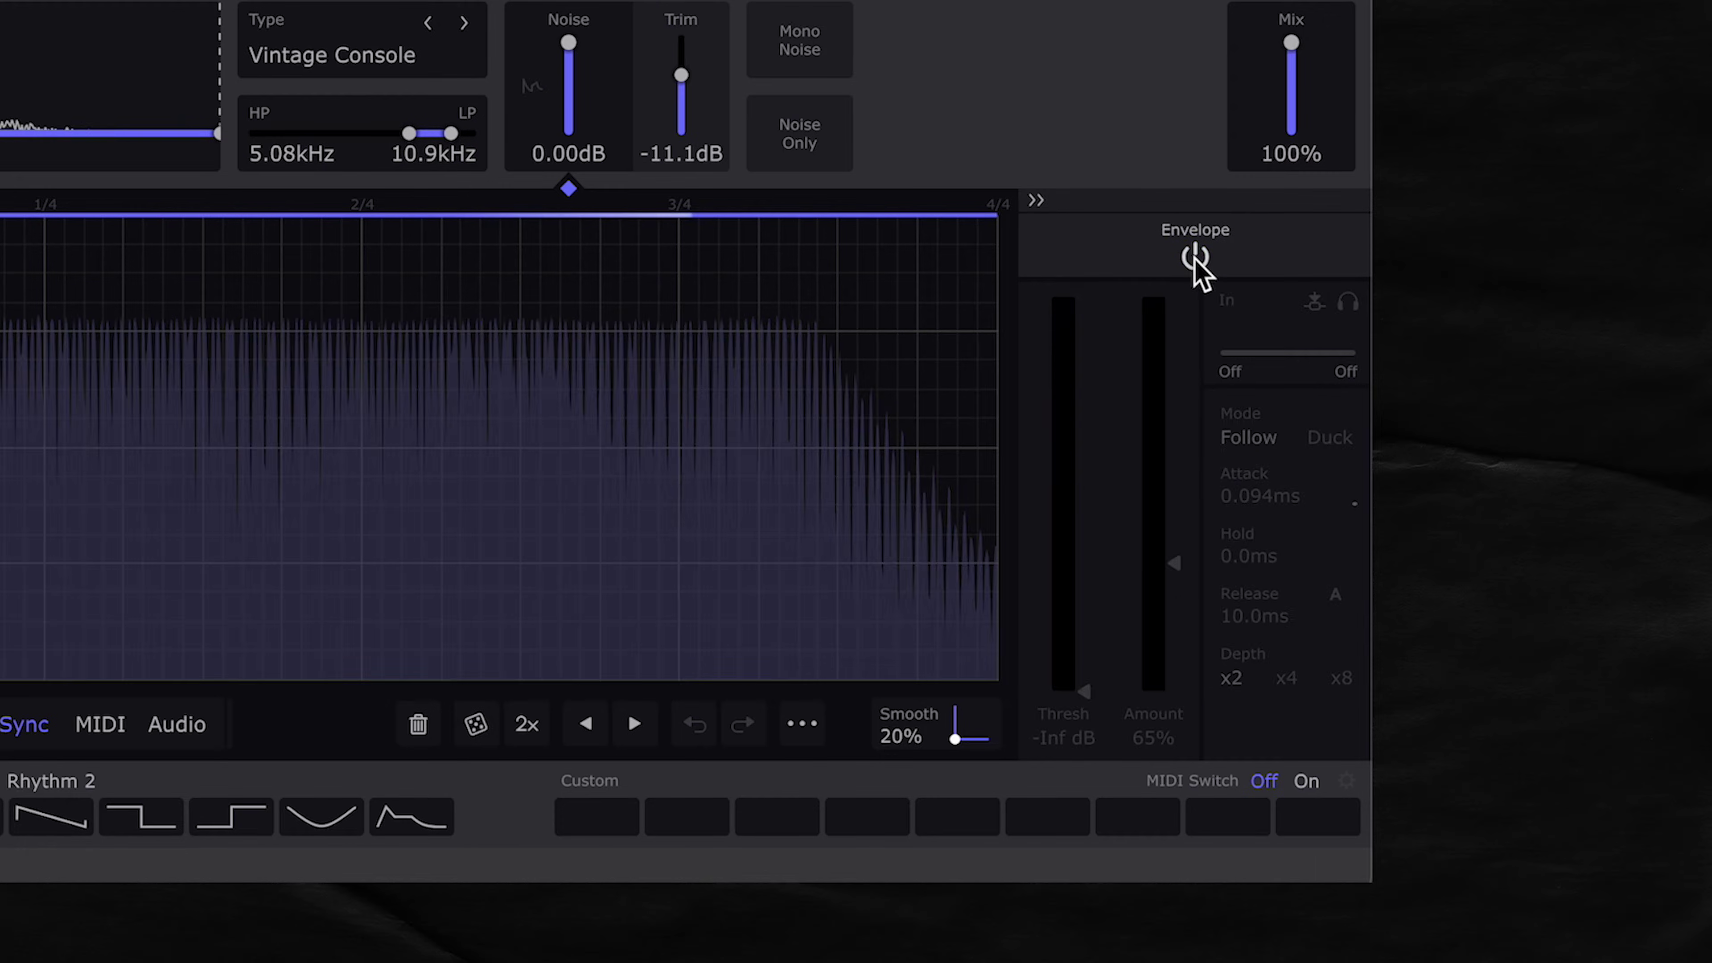
click(1195, 260)
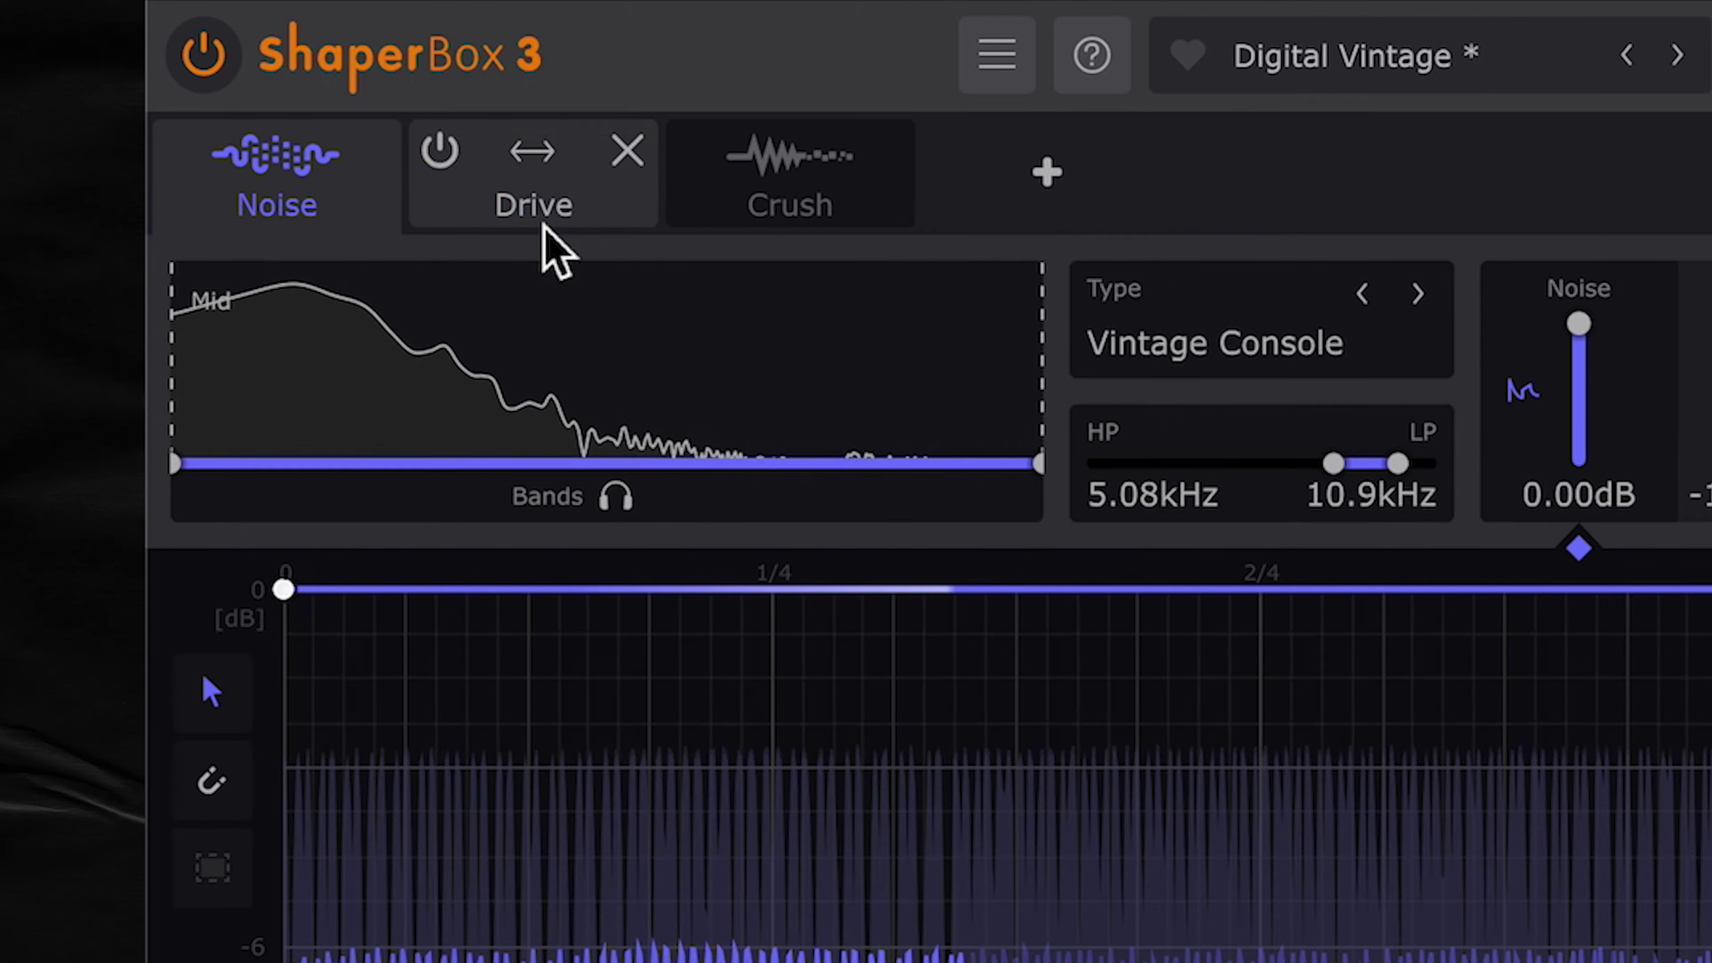
Step: Enable the Drive module and view its settings for the Low, Mid and High bands
click(472, 172)
click(441, 157)
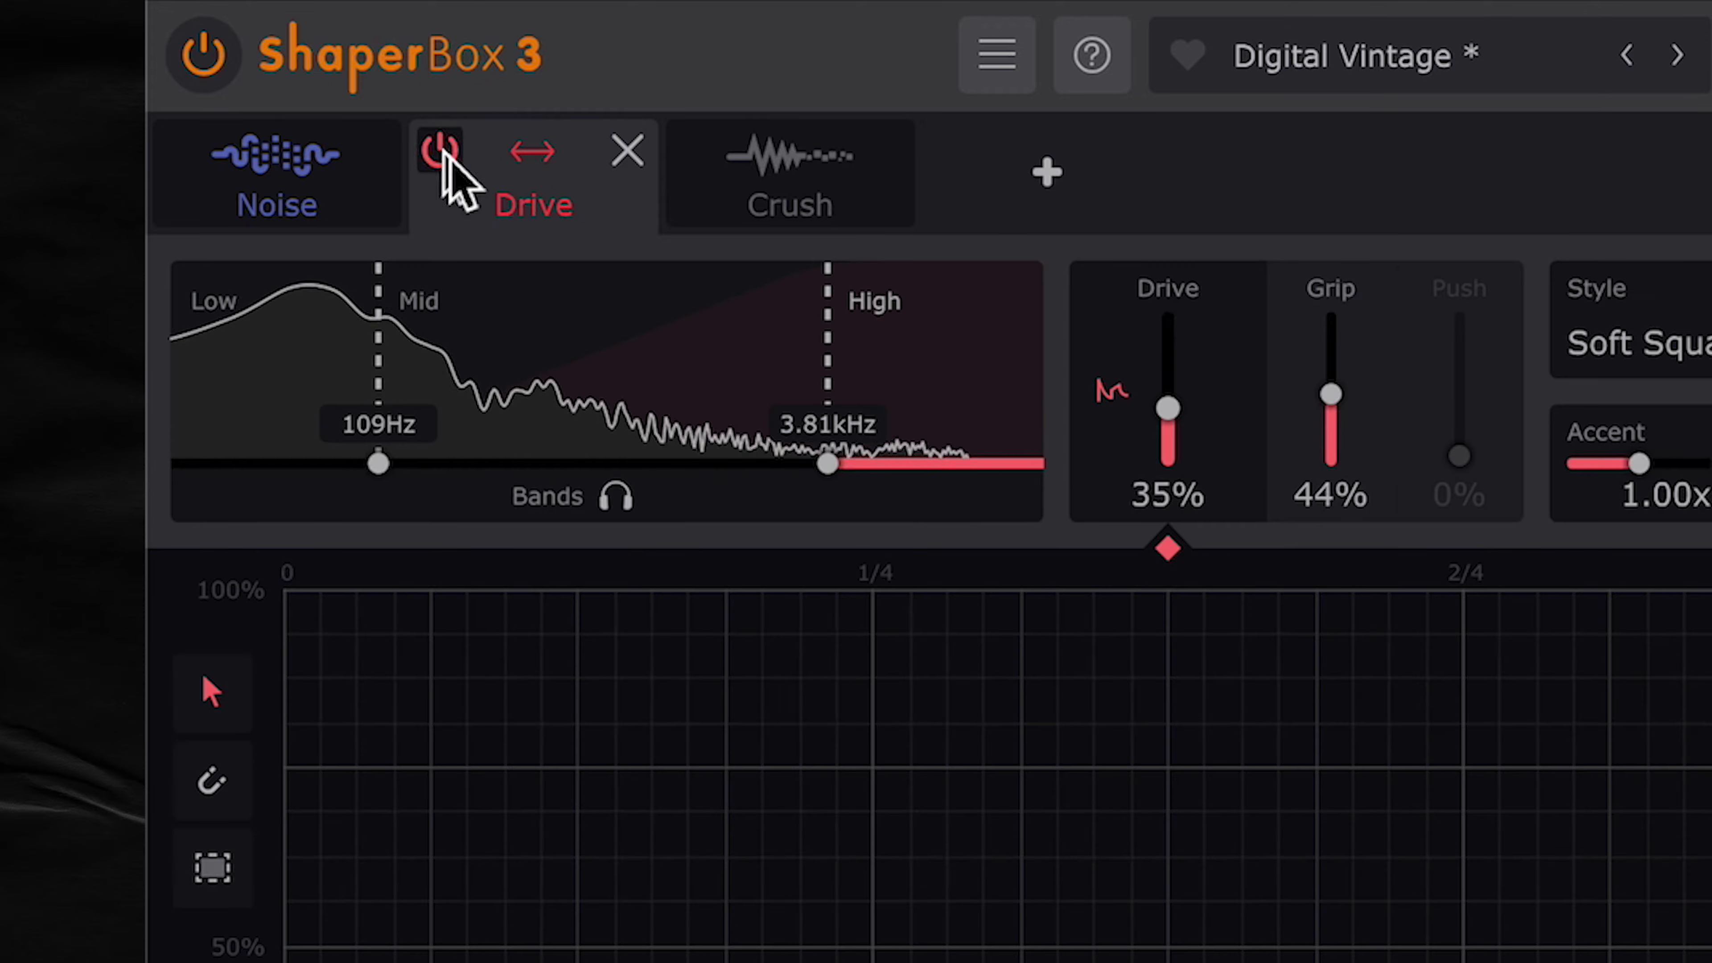
click(306, 371)
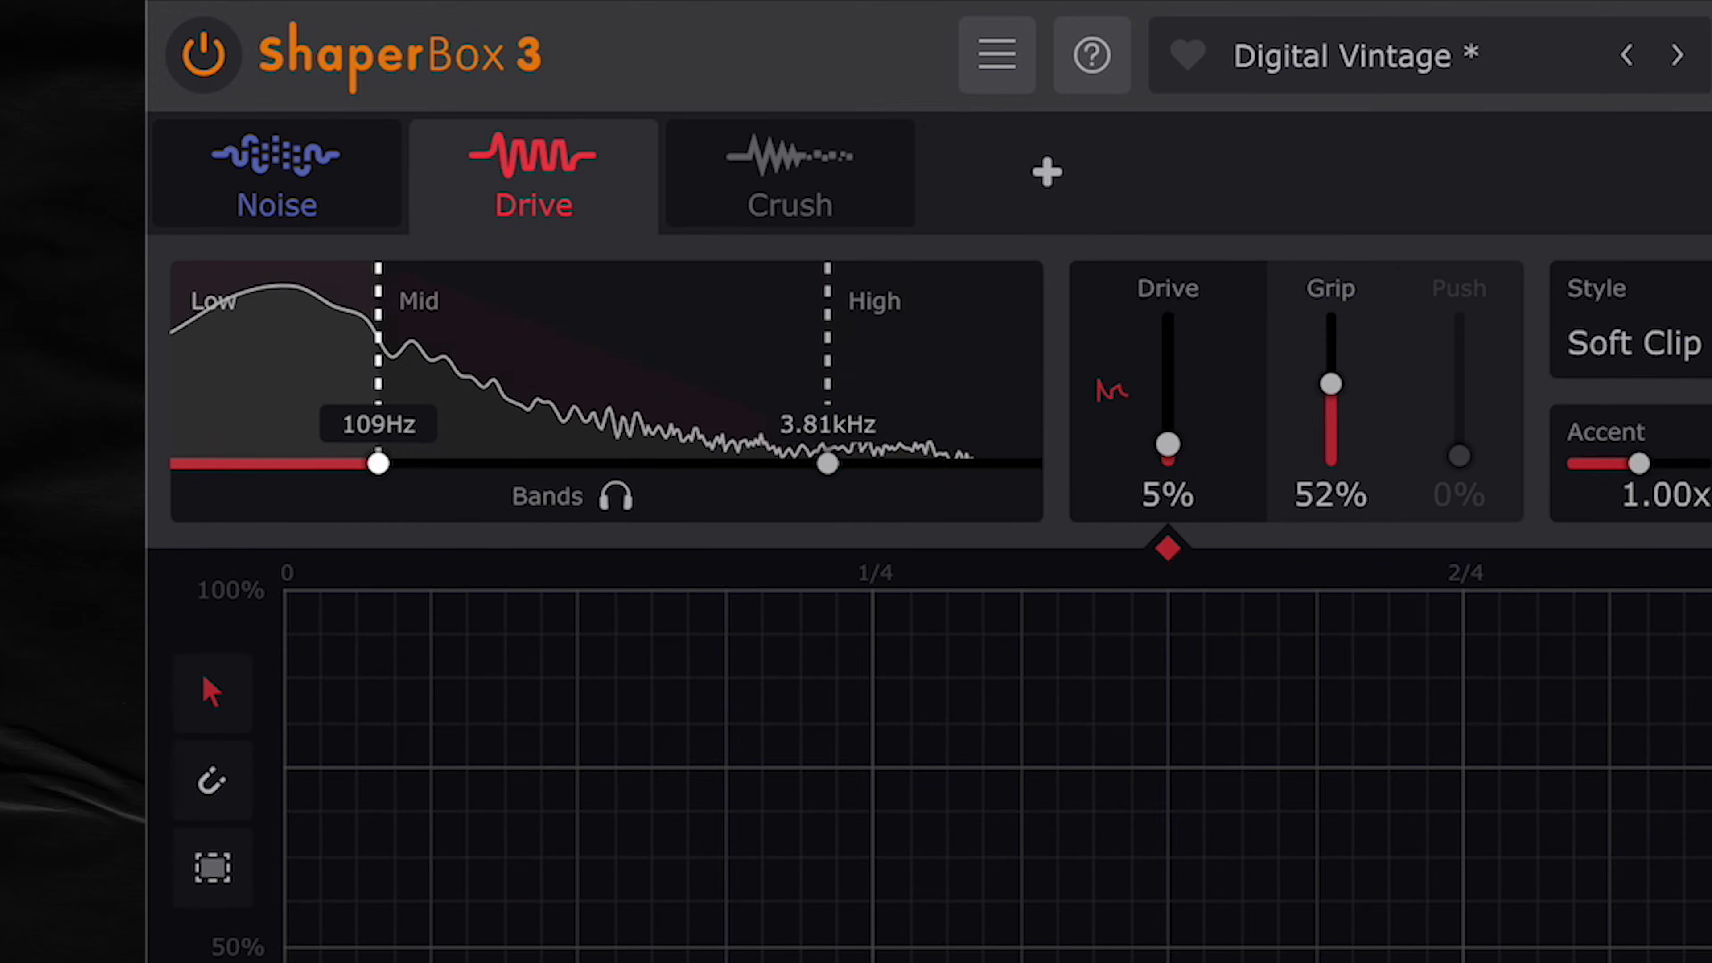
click(594, 351)
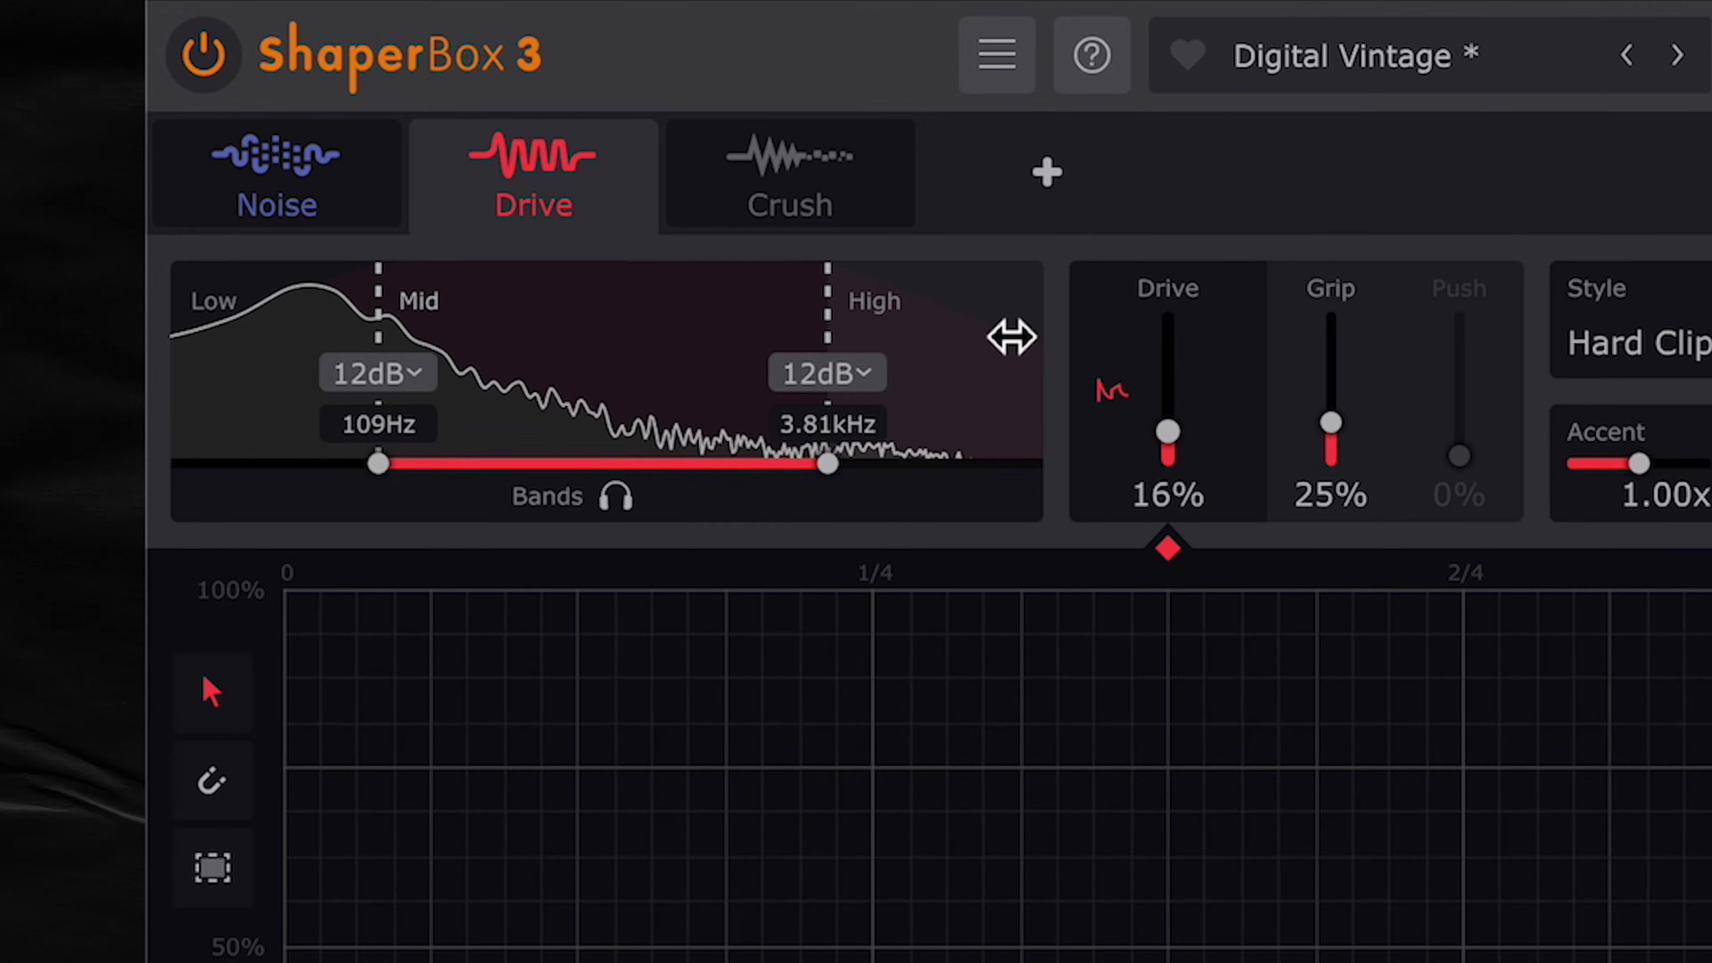
click(997, 340)
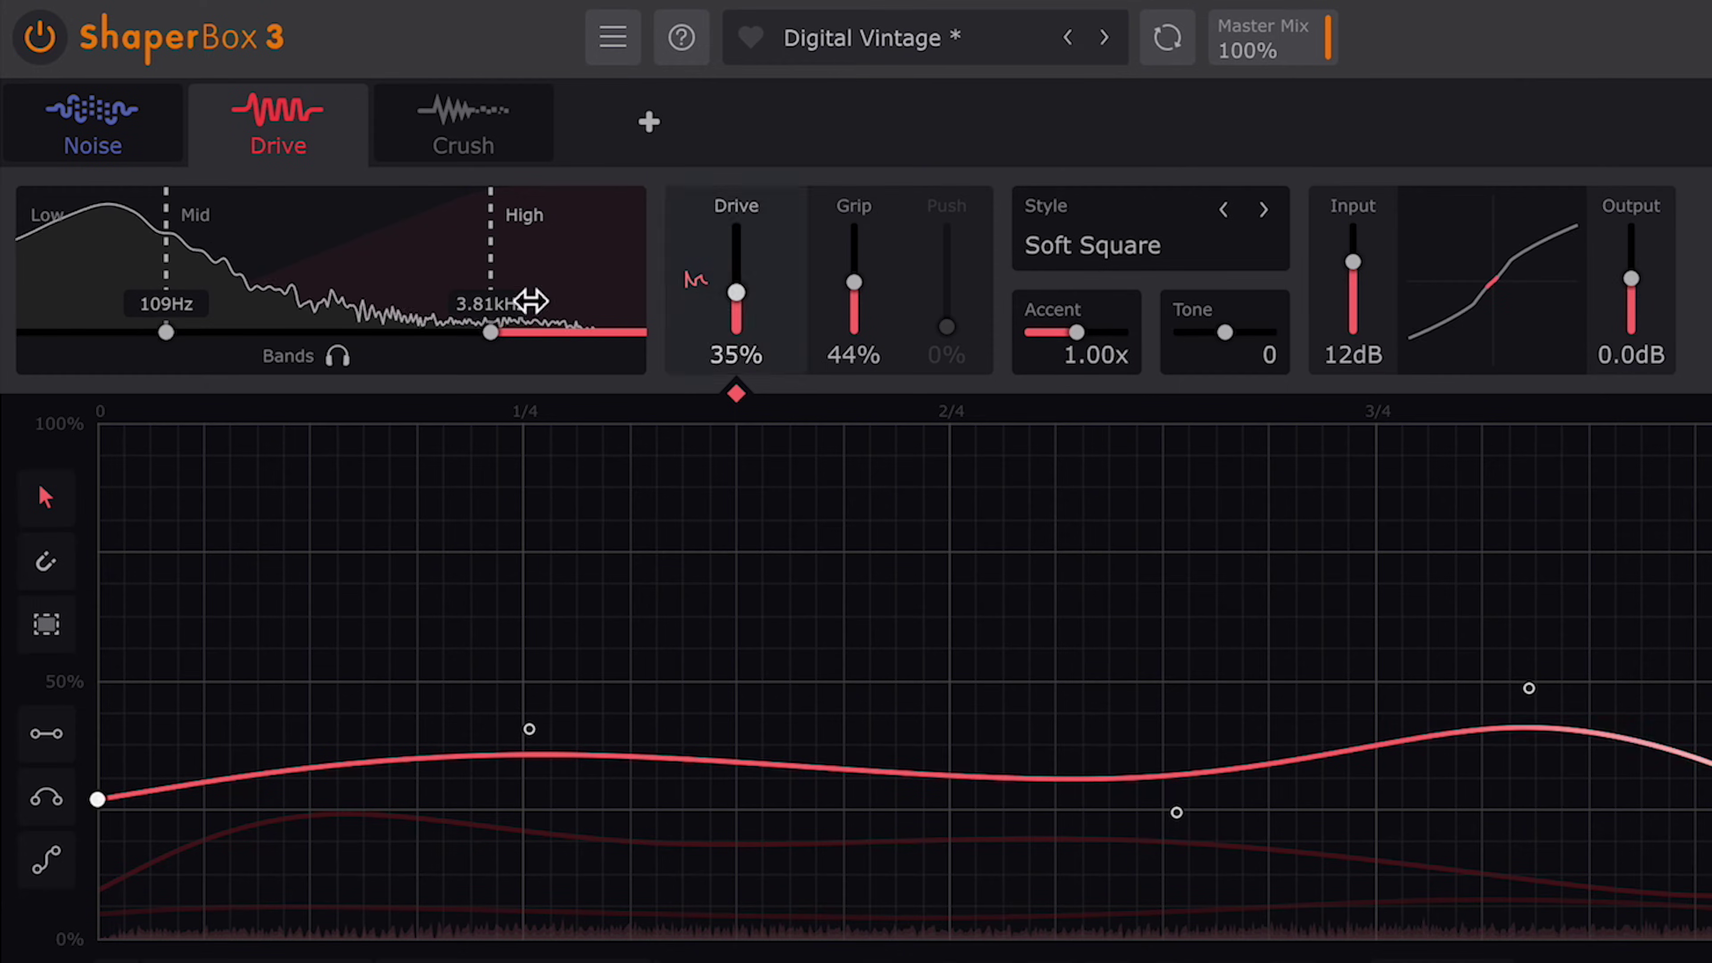
Step: Bypass the Drive module and re-enable it to compare the sound
mouse_move(207, 147)
click(211, 108)
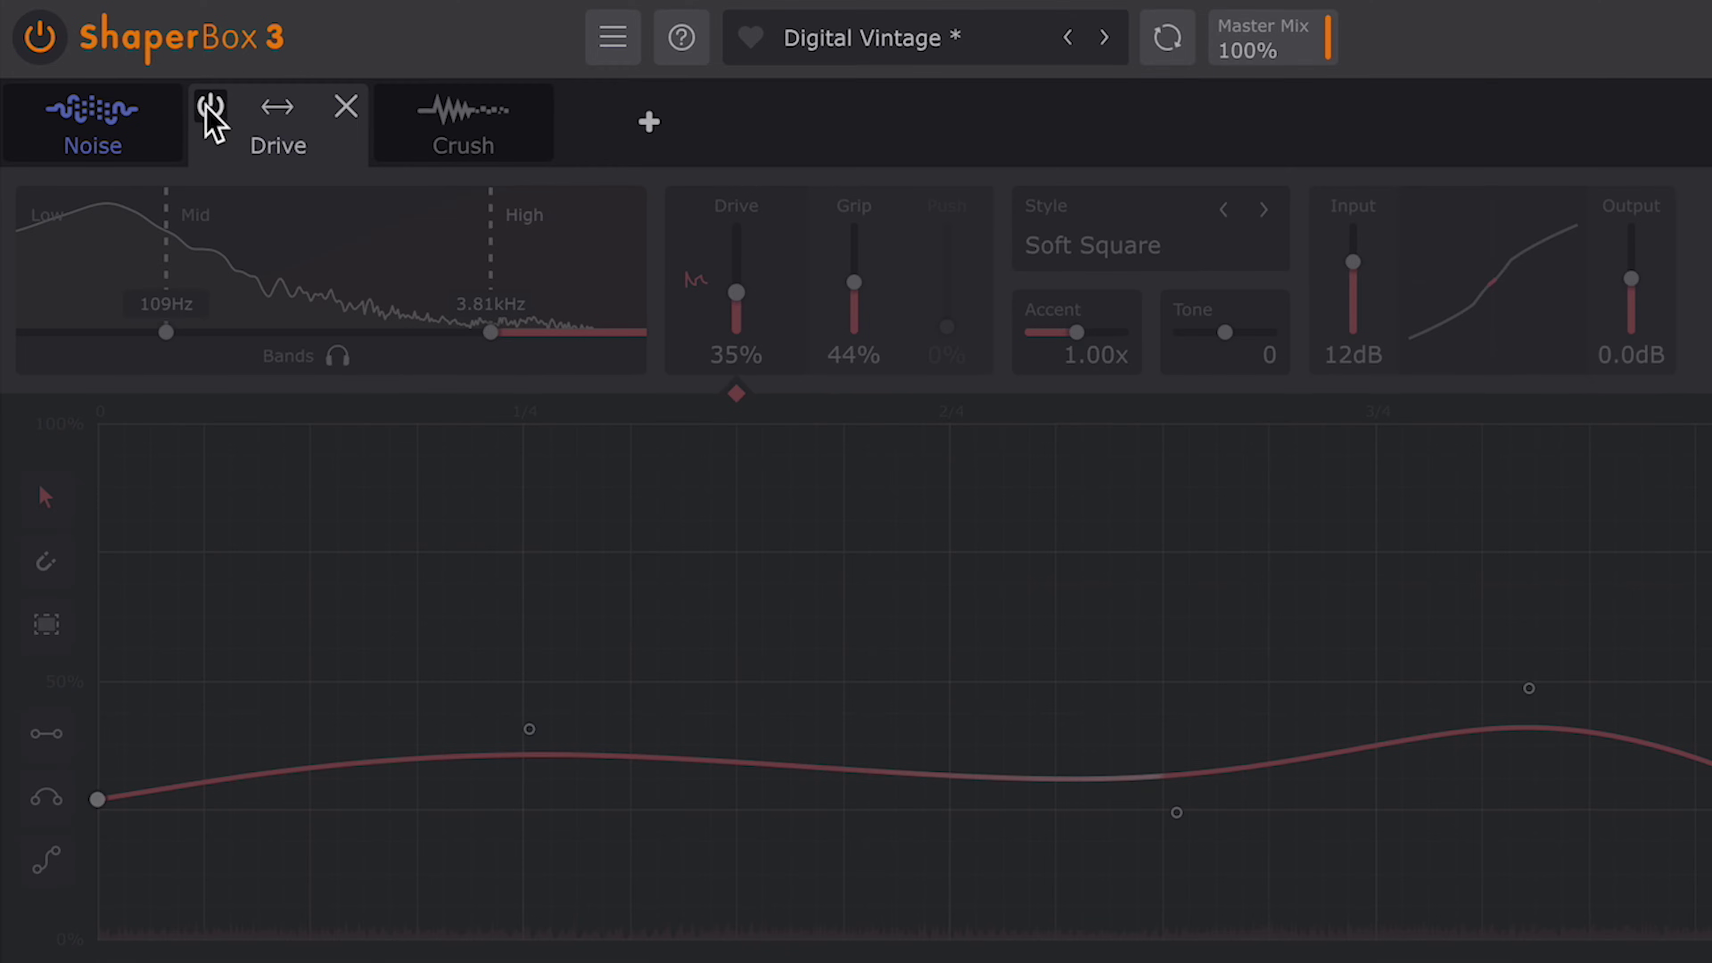
click(210, 108)
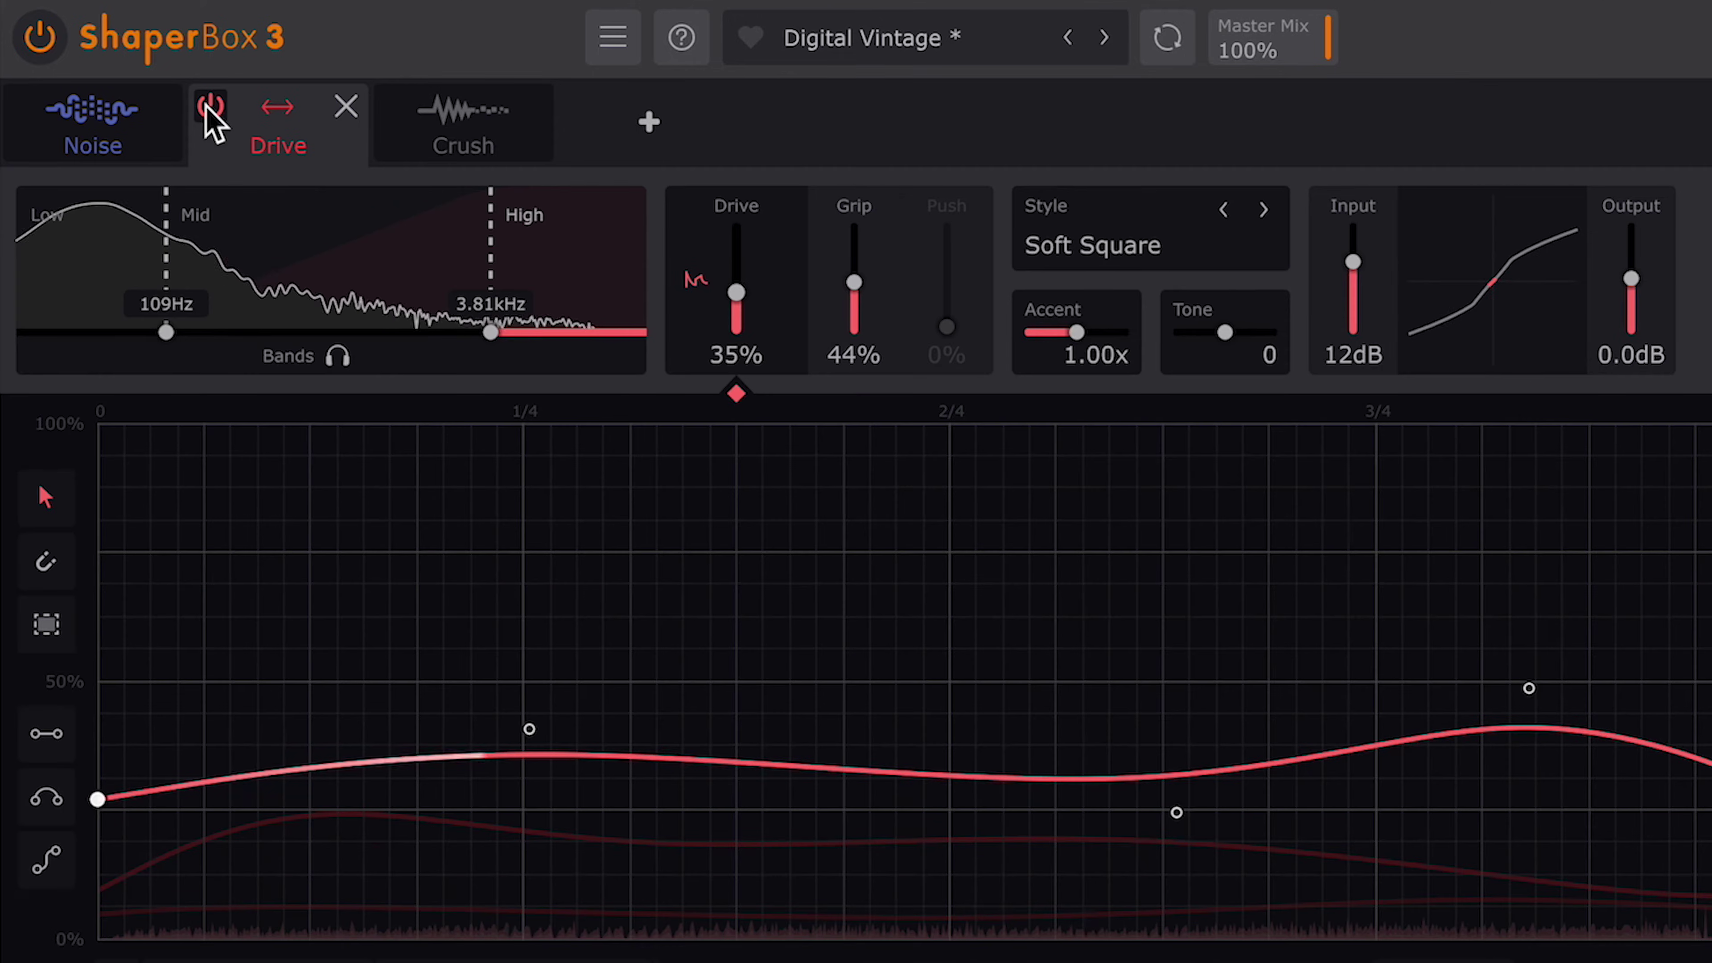
Step: Enable Crush, inspect its Bits and Resample LFO curves, then bypass the entire ShaperBox effect
click(418, 142)
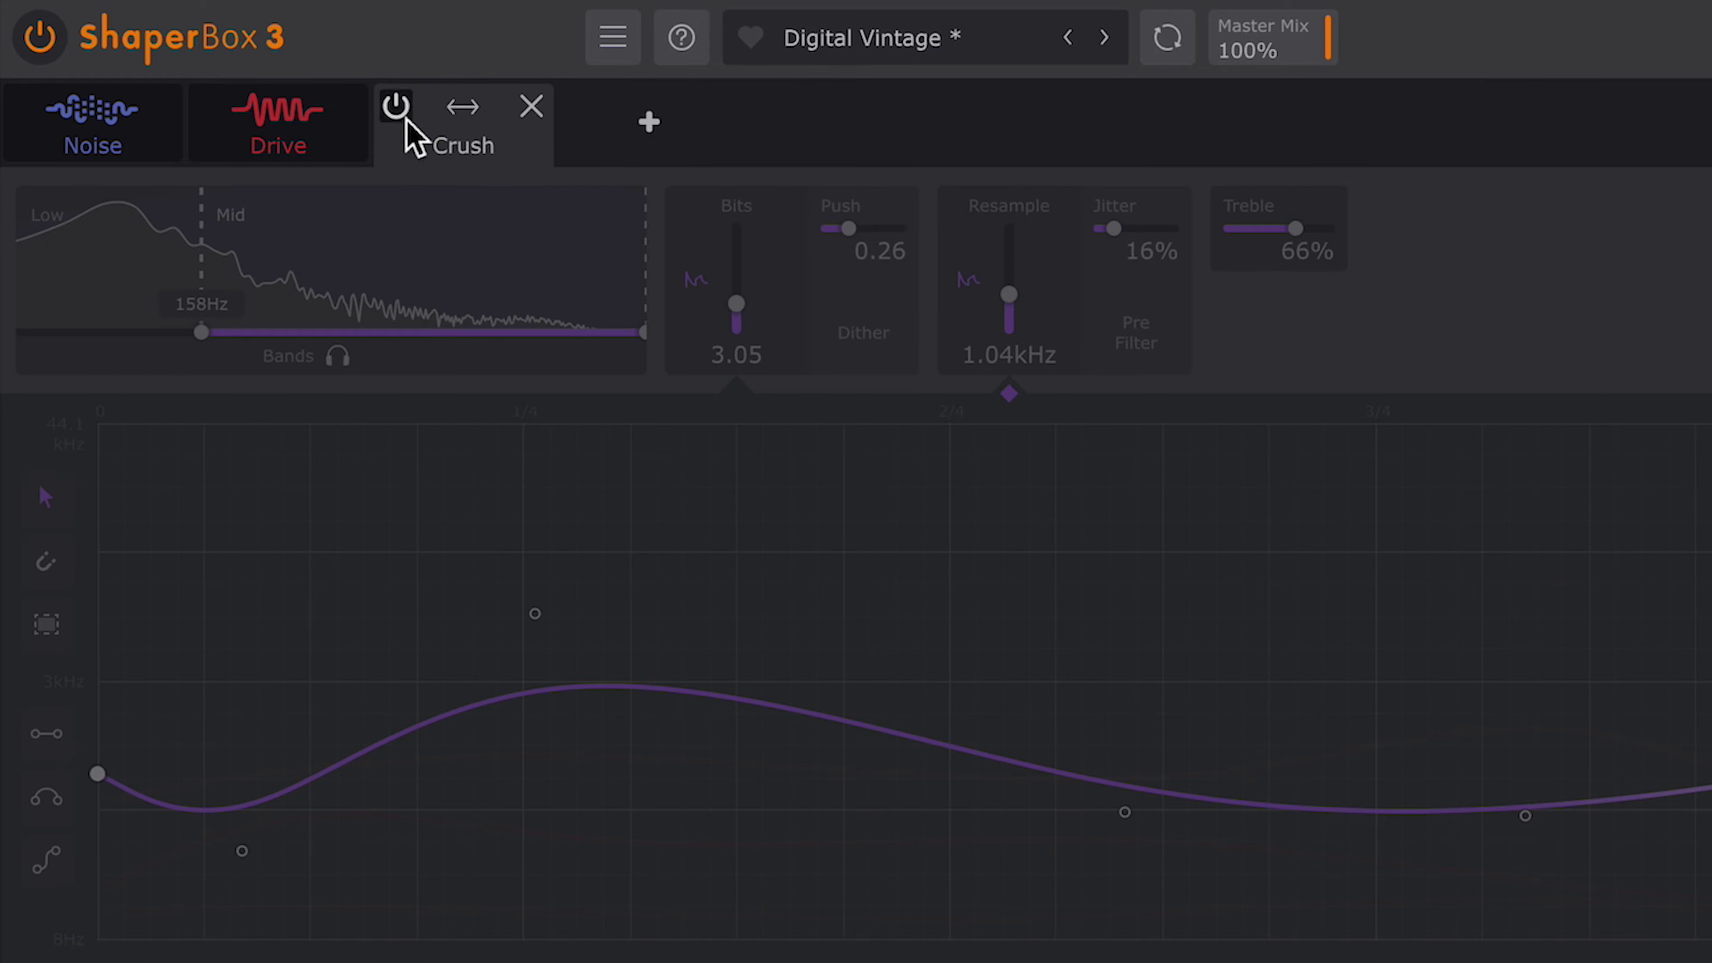
click(394, 110)
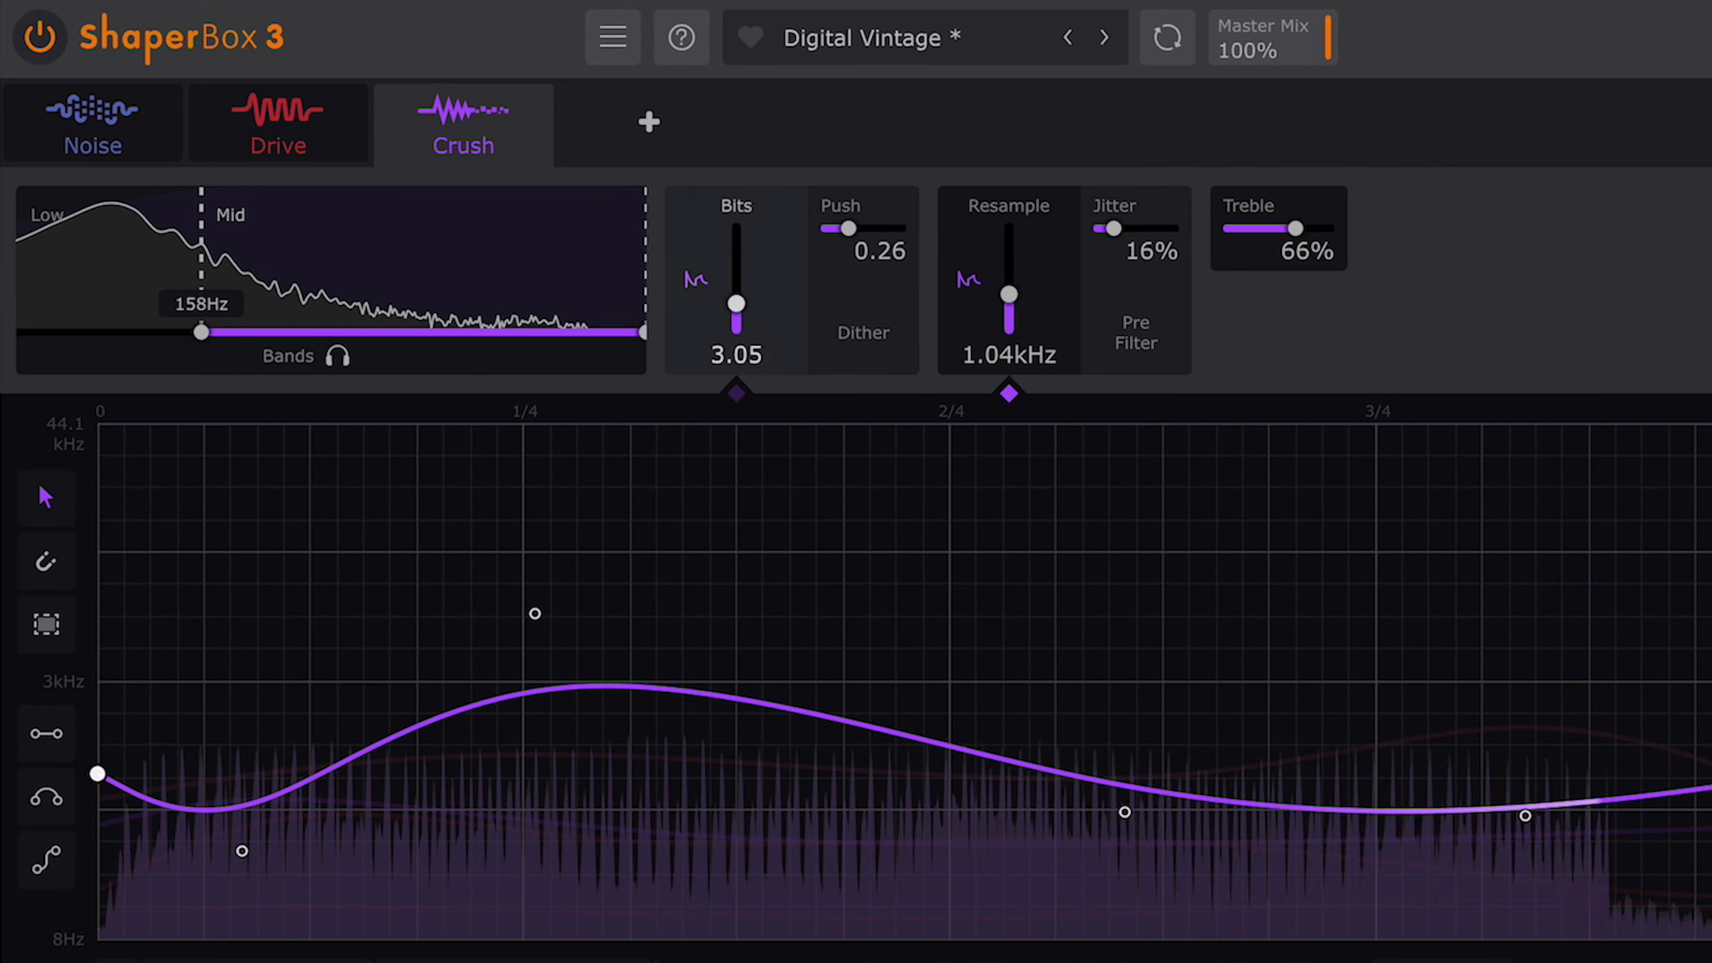
click(695, 279)
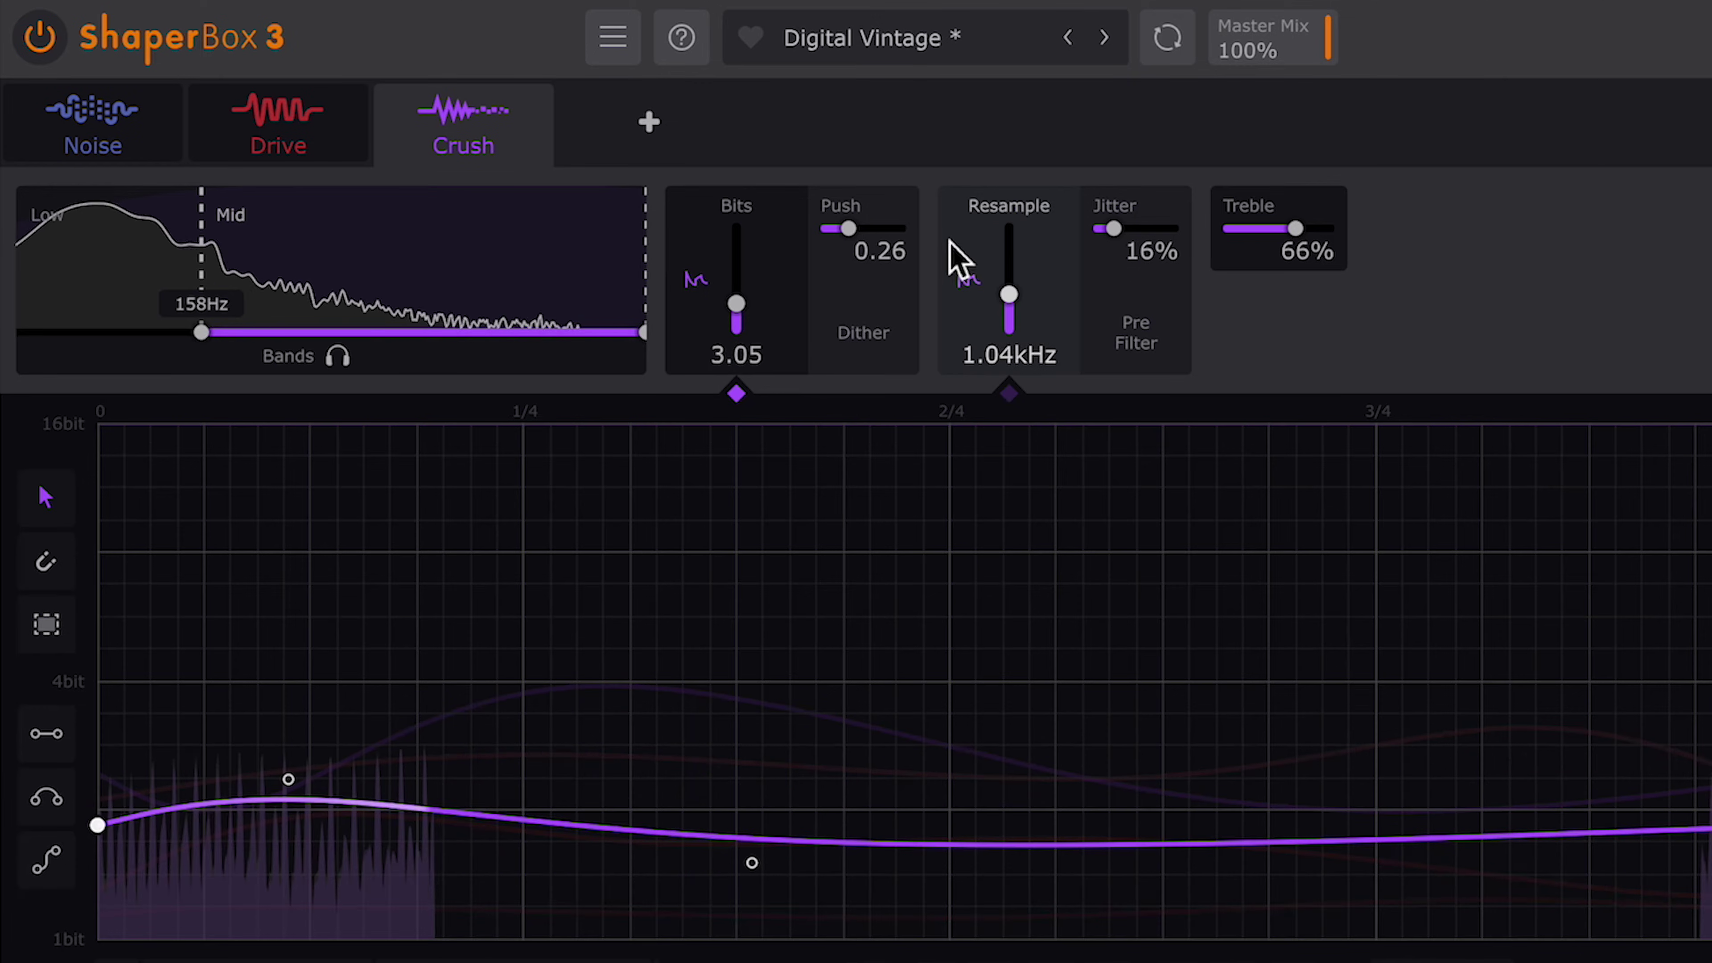
click(979, 246)
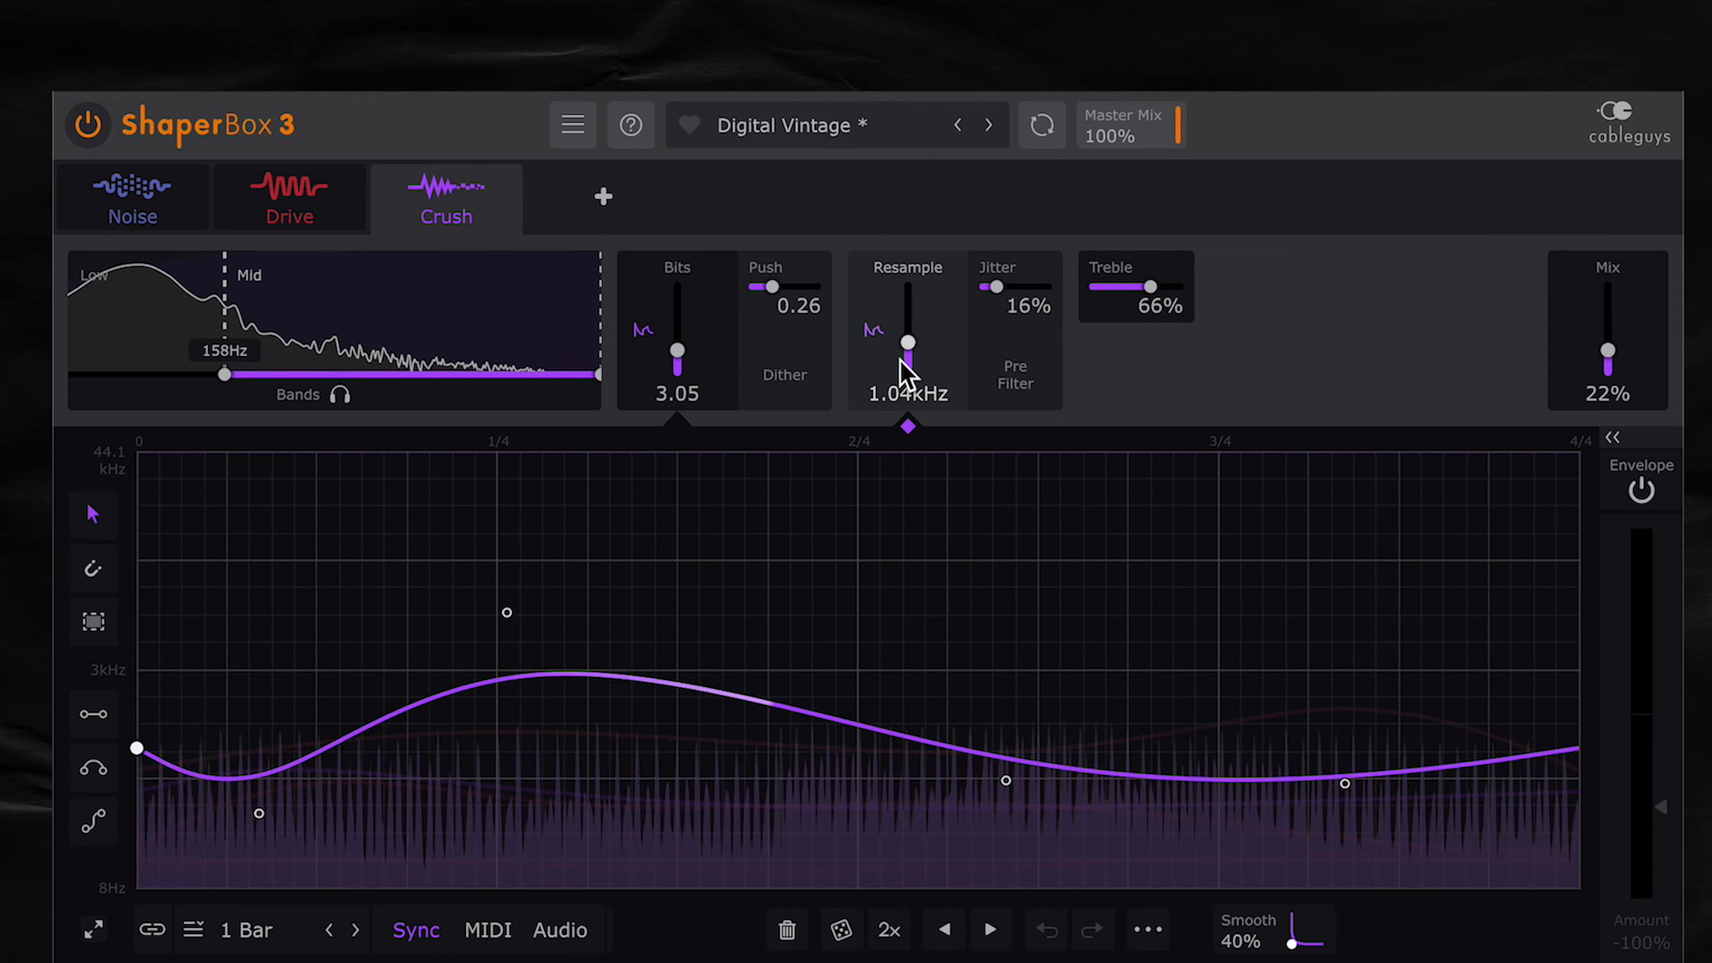
click(94, 129)
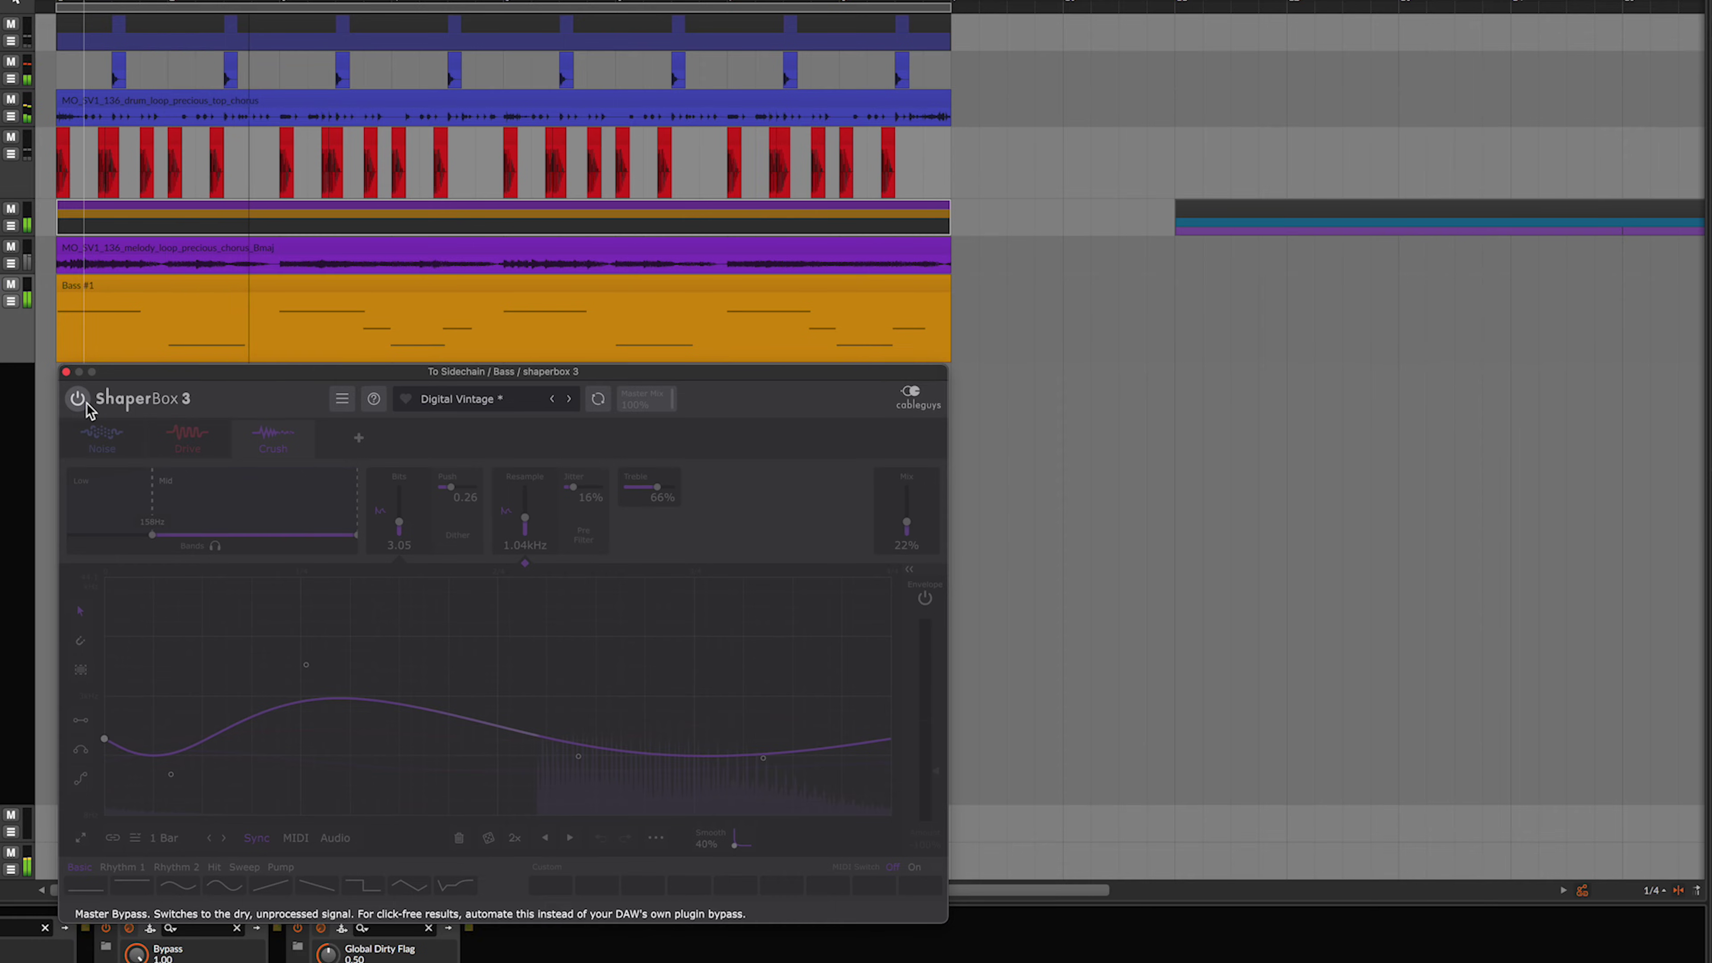
Step: Switch ShaperBox's master power back on so the Bass track is processed again
click(87, 403)
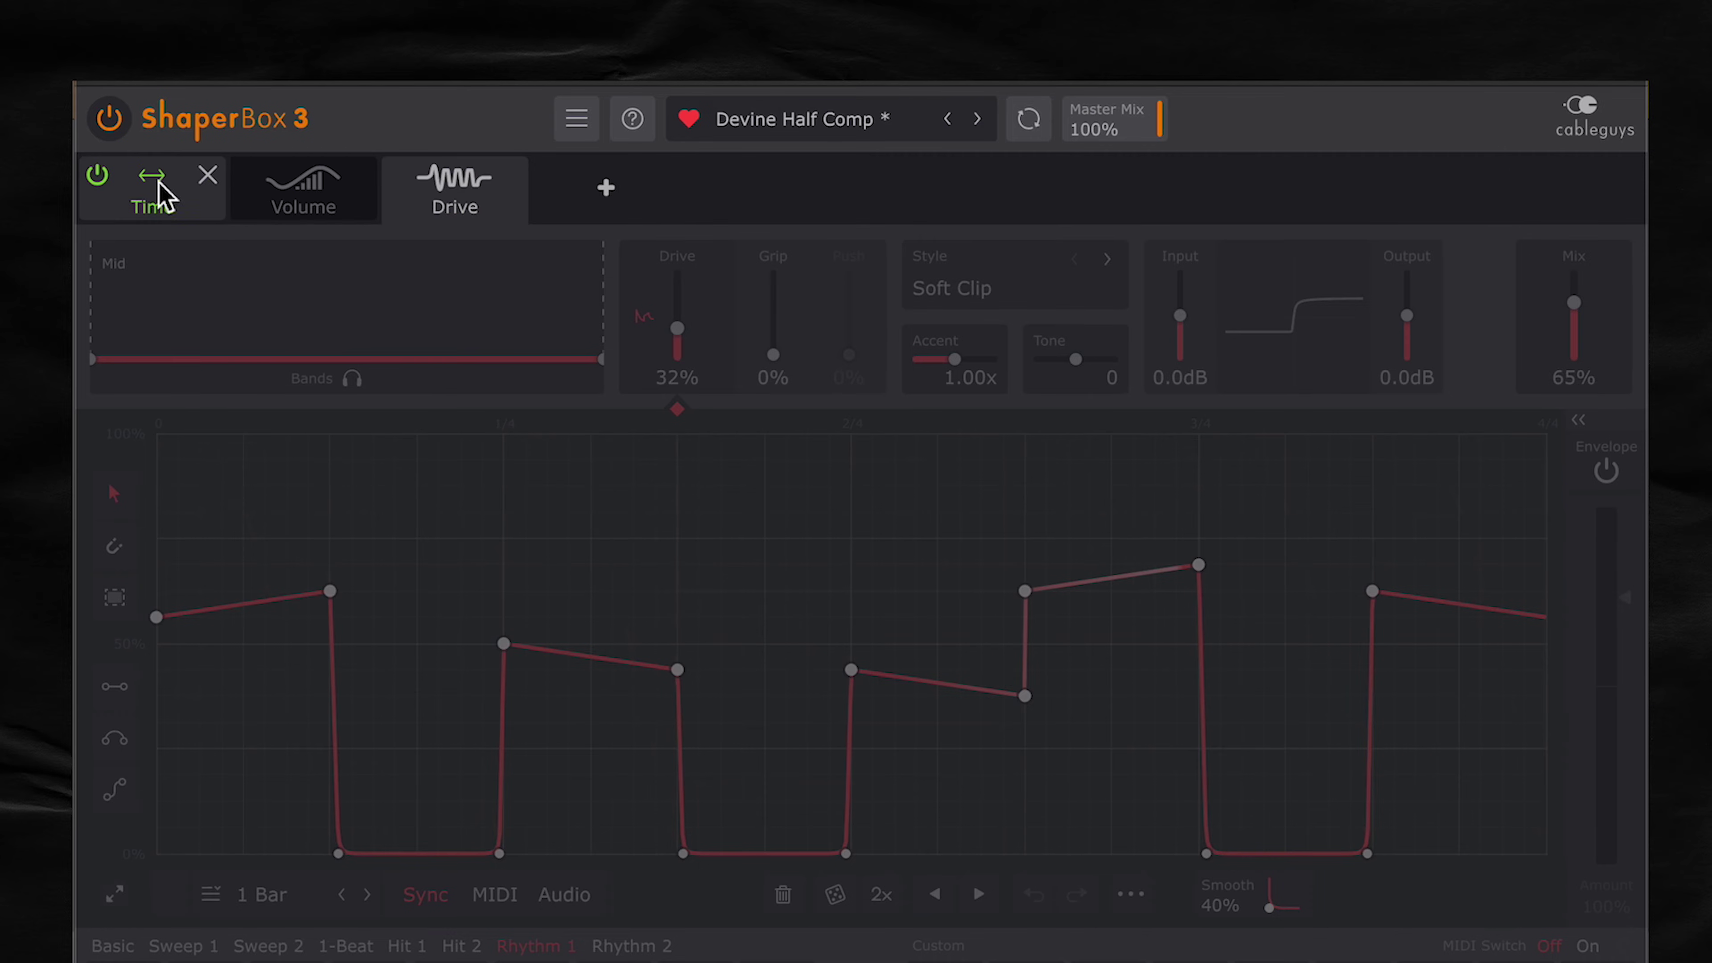
Step: Play the loop, enable the Volume and Drive modules of Devine Half Comp, then show the Volume curve
click(153, 189)
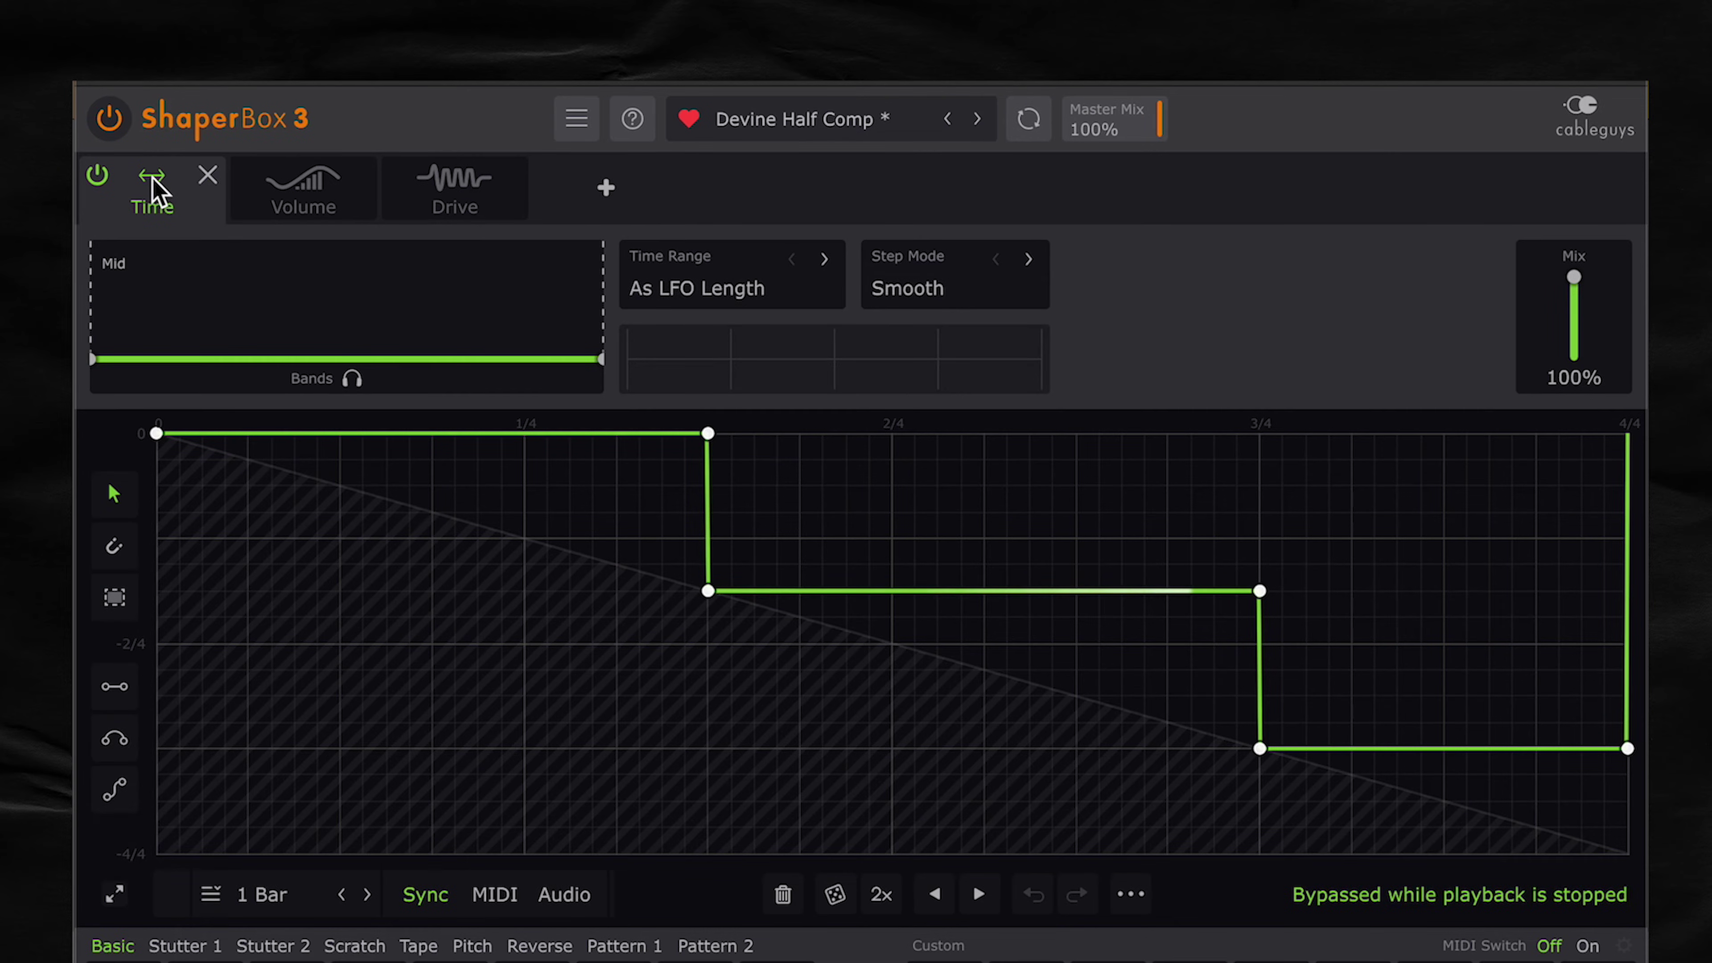
key(space)
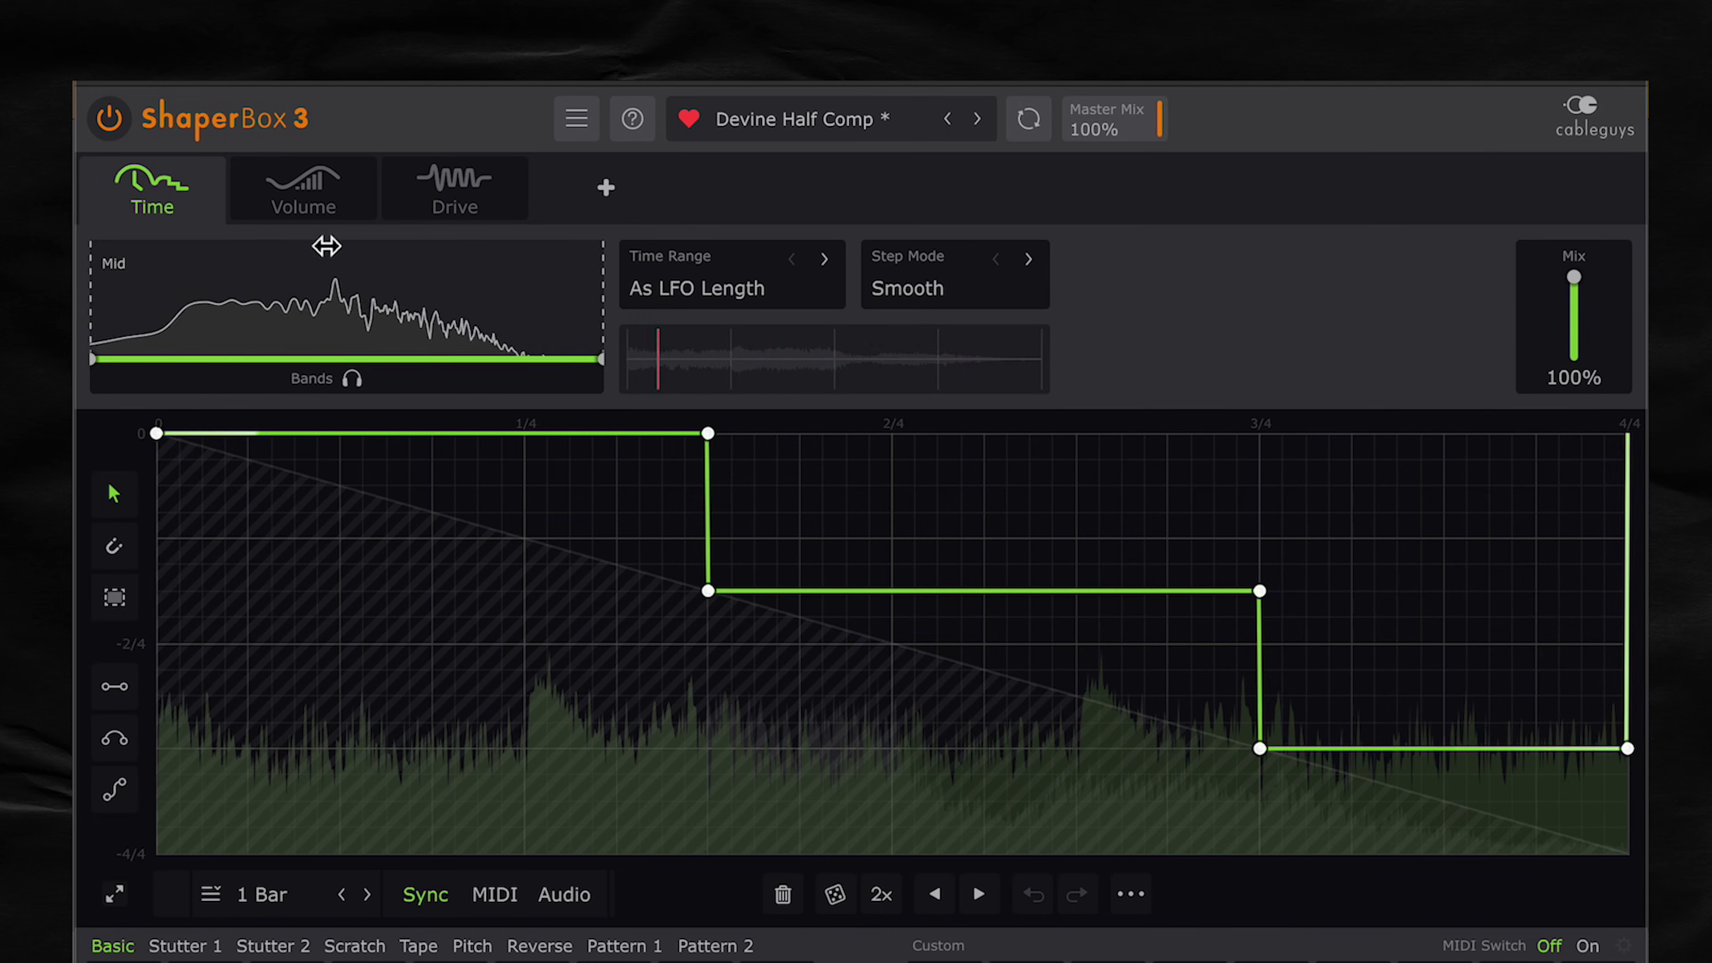
click(301, 207)
click(248, 177)
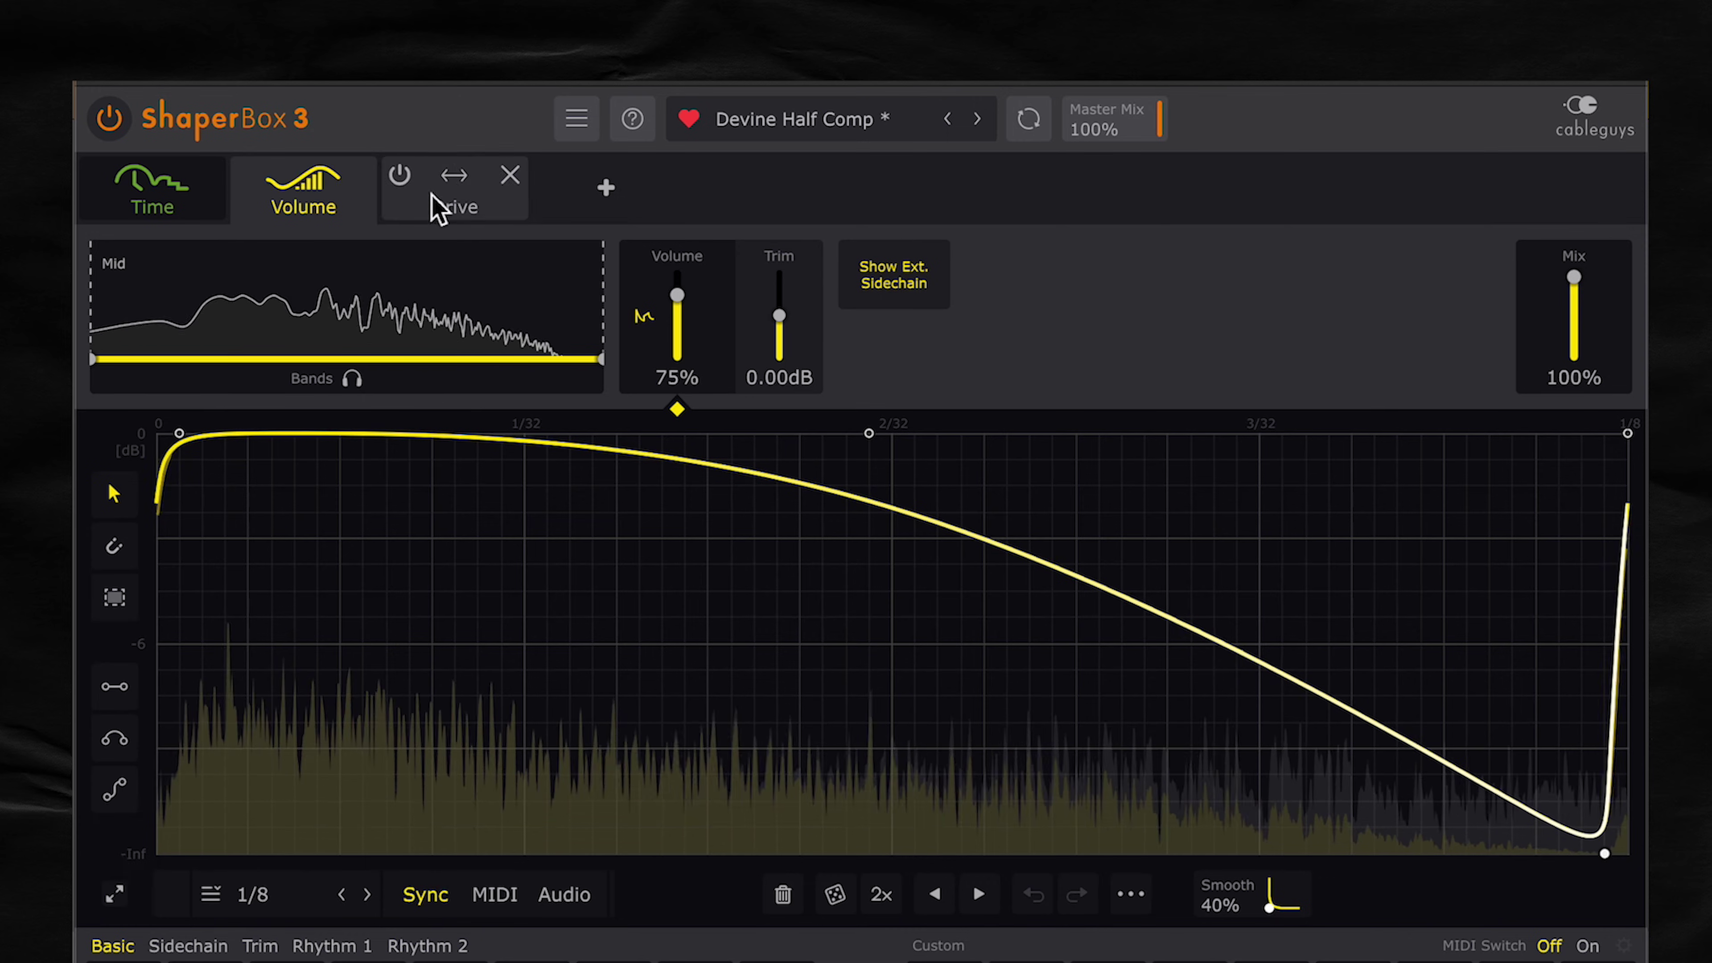
click(422, 199)
click(404, 178)
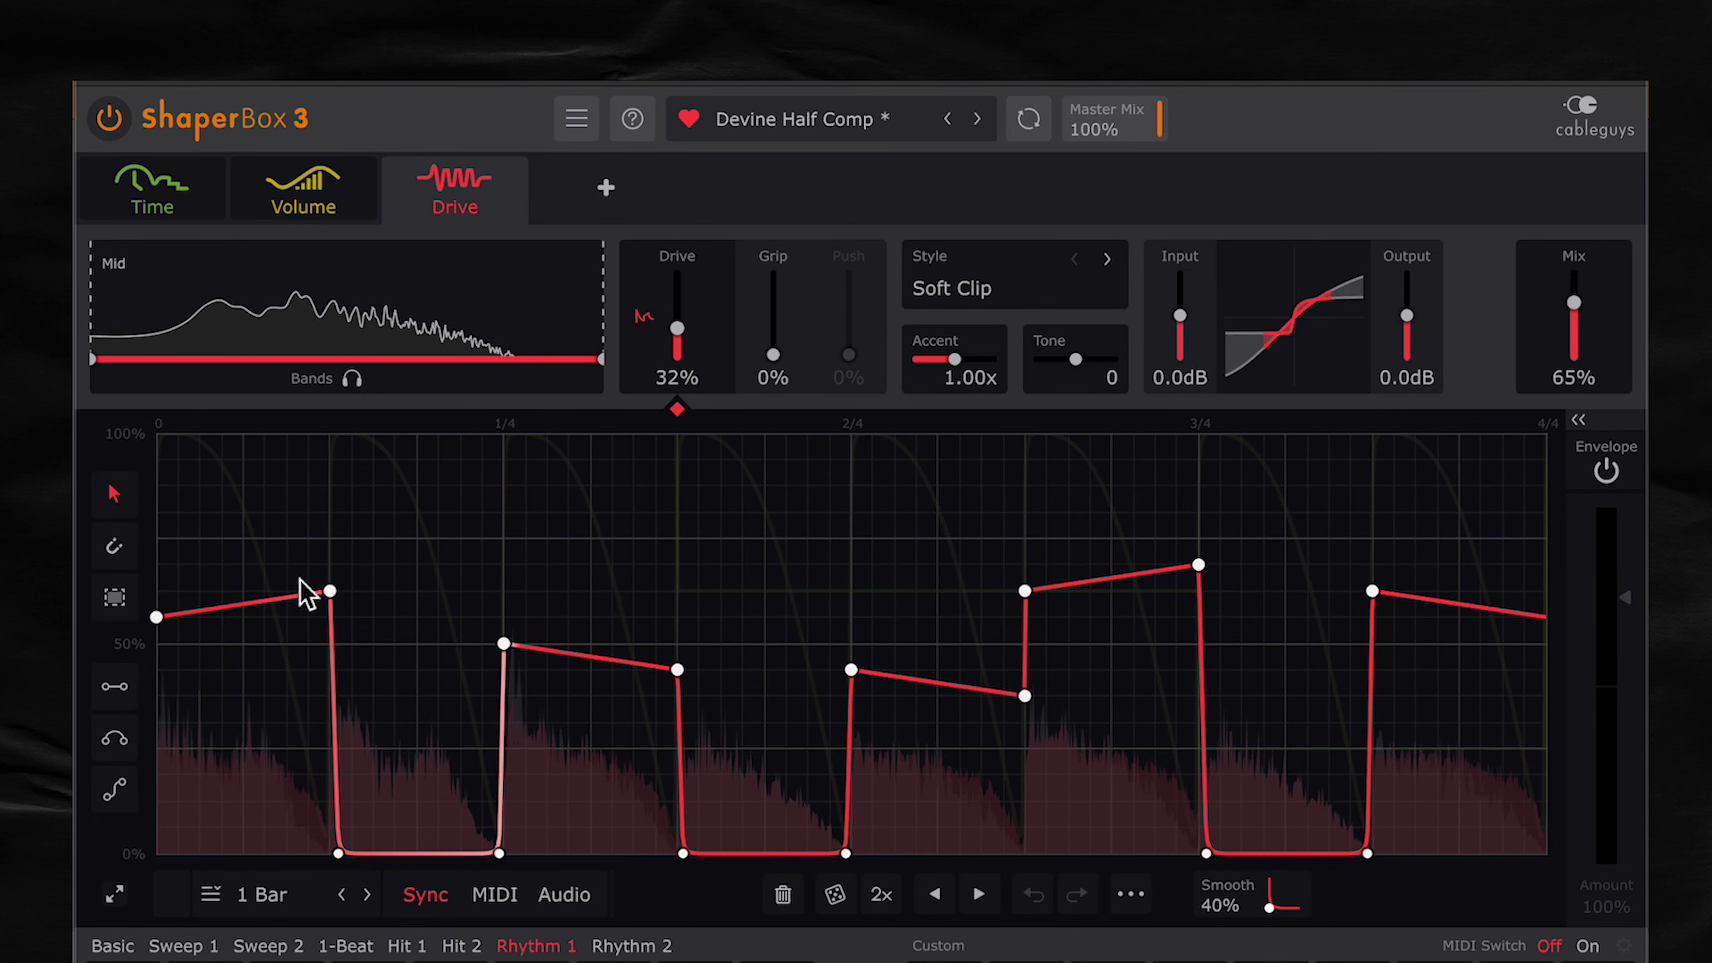
click(305, 197)
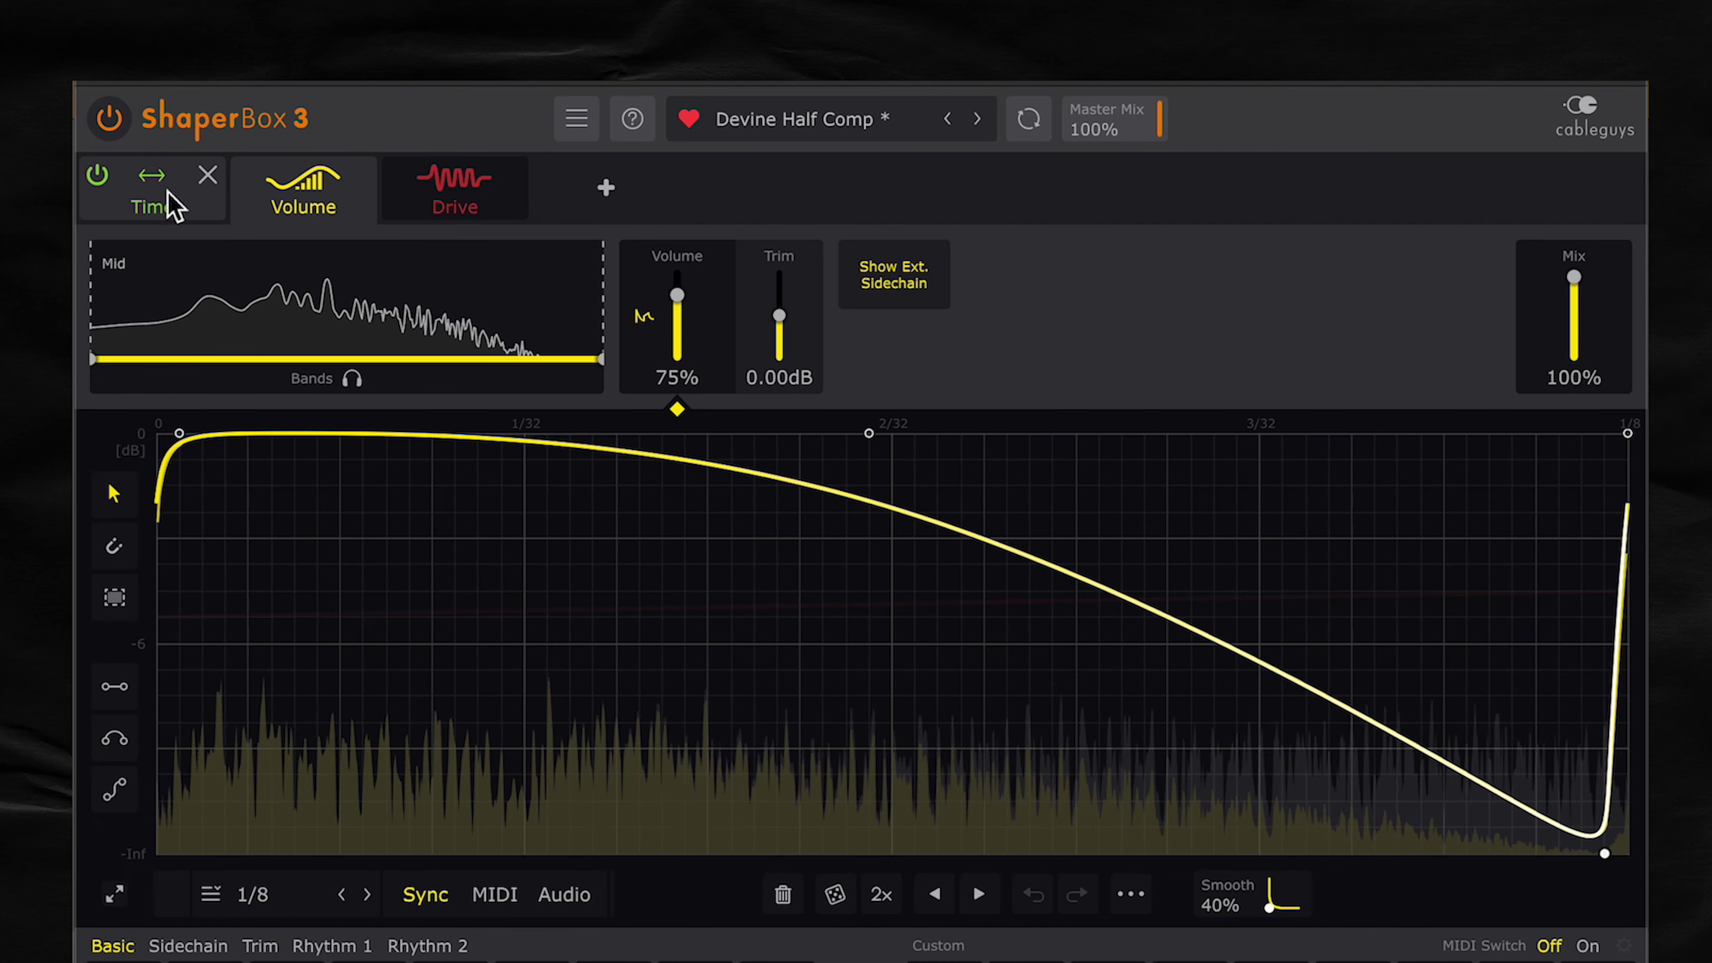